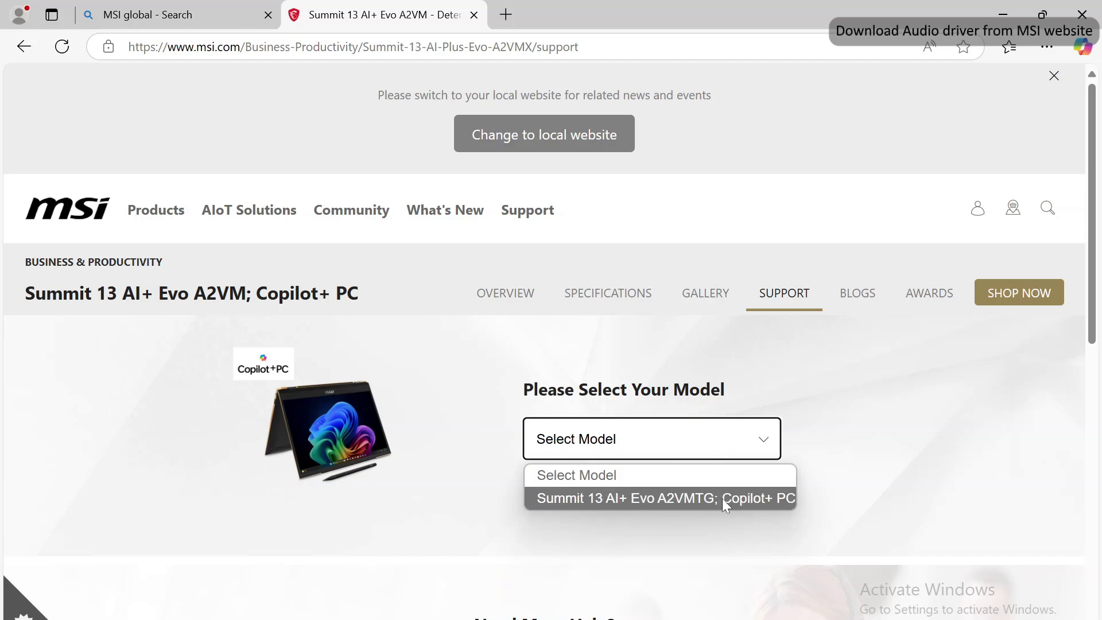
- Select the Summit 13 AI+ Evo A2VMTG; Copilot+ PC model and show its audio drivers on the support page
left_click(721, 498)
scroll(702, 437, "down", 5)
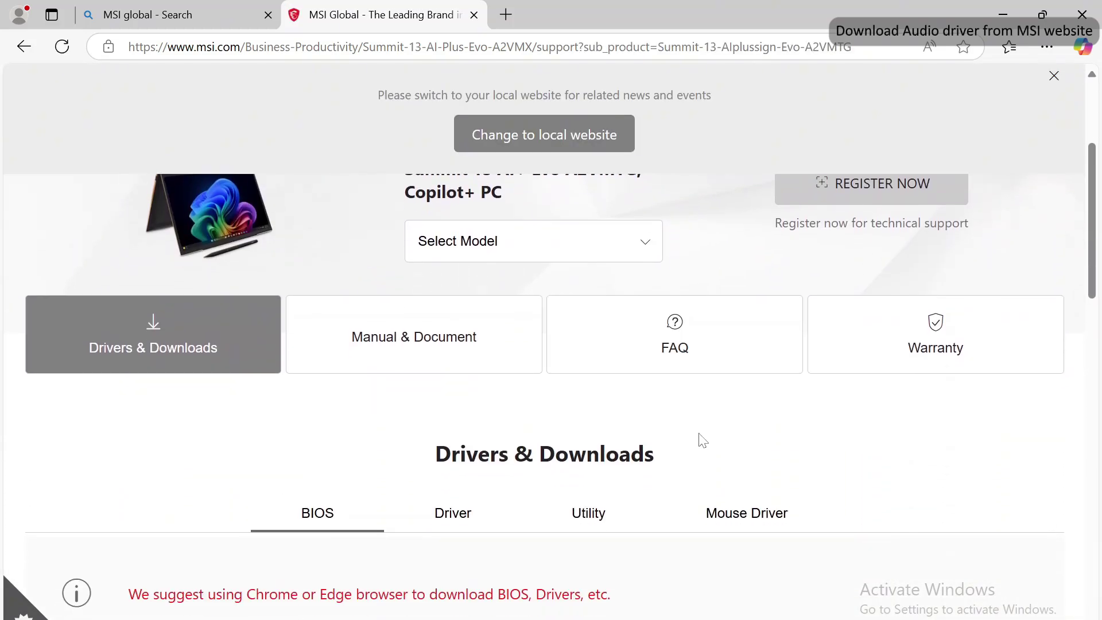
left_click(475, 494)
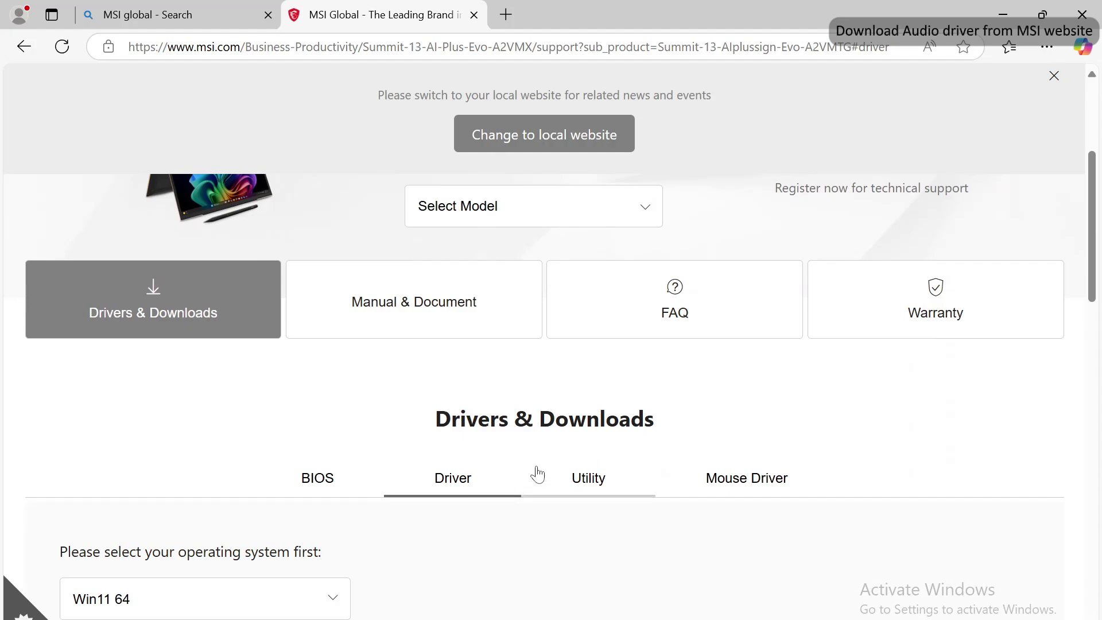
scroll(678, 344, "down", 4)
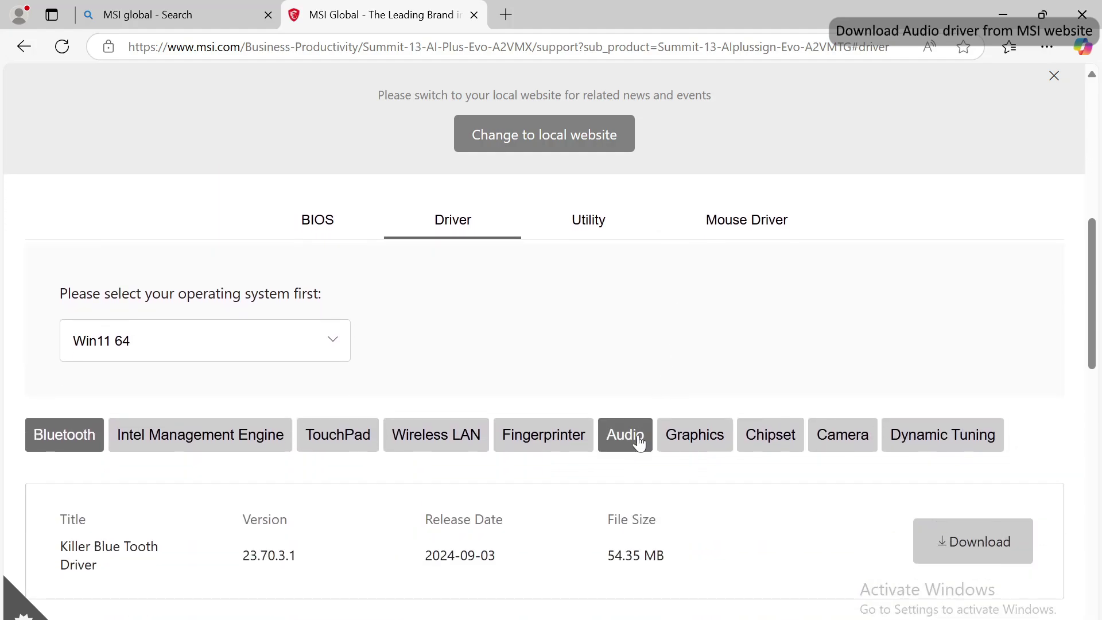
left_click(638, 442)
- Download the IntelliGo APO Driver and the DTS Driver from the audio driver list
scroll(698, 293, "down", 3)
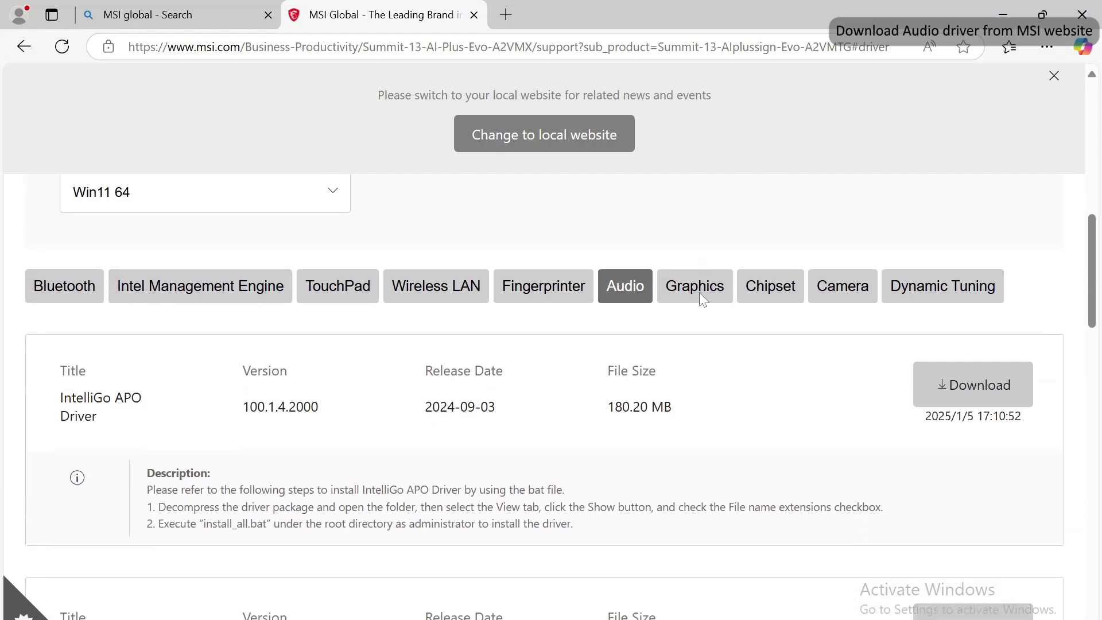
left_click(965, 362)
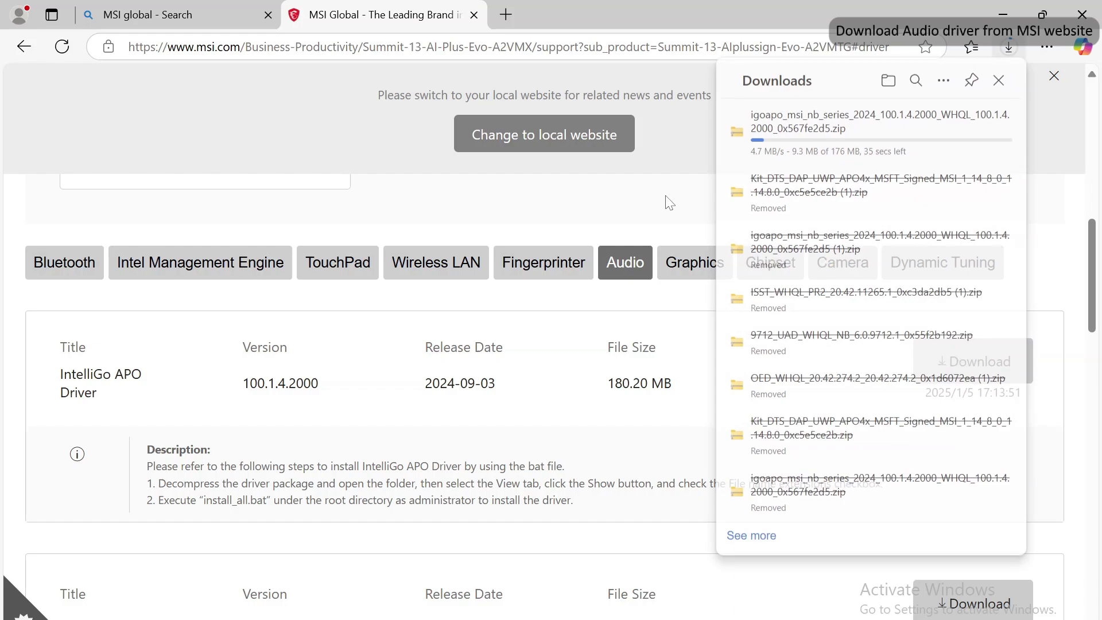
scroll(770, 336, "down", 4)
left_click(955, 347)
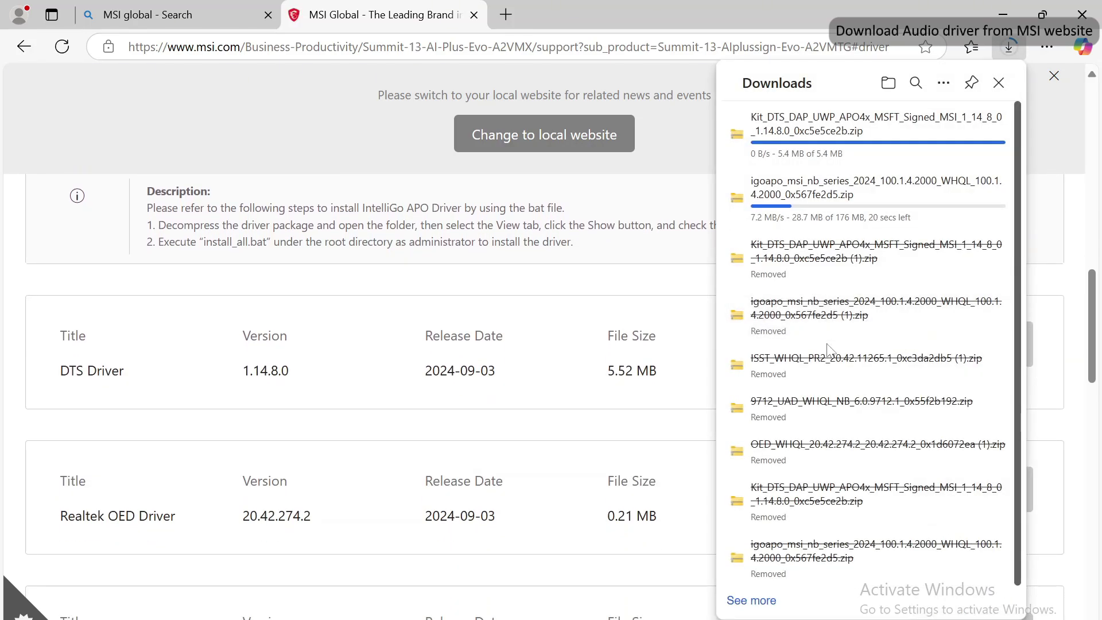
scroll(720, 335, "down", 1)
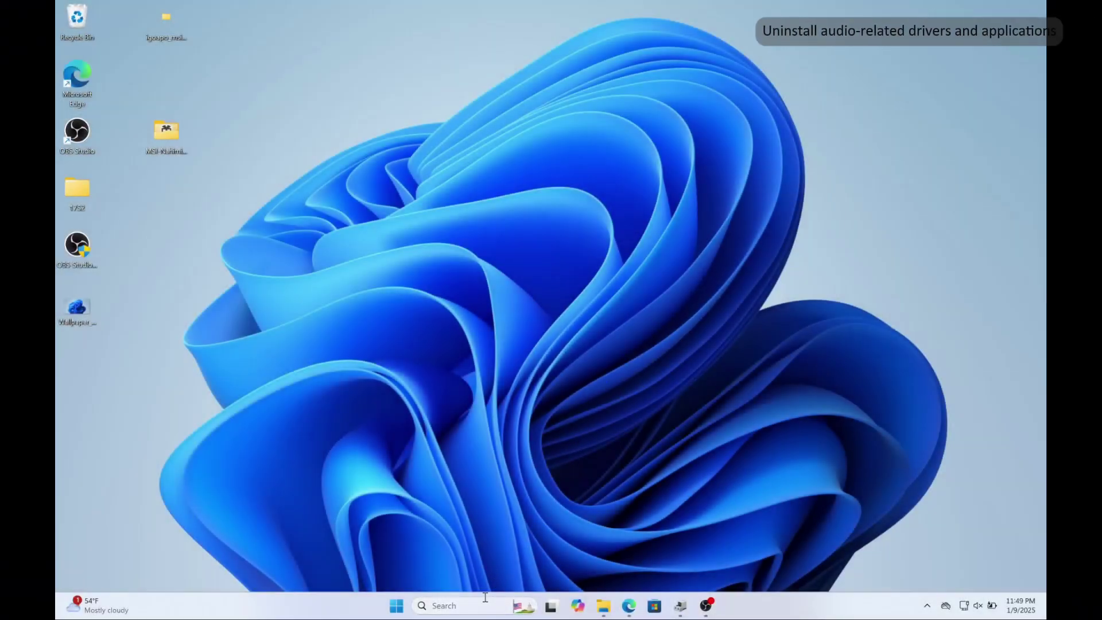
- Open Windows Settings and go to the list of installed apps
left_click(479, 606)
type("set")
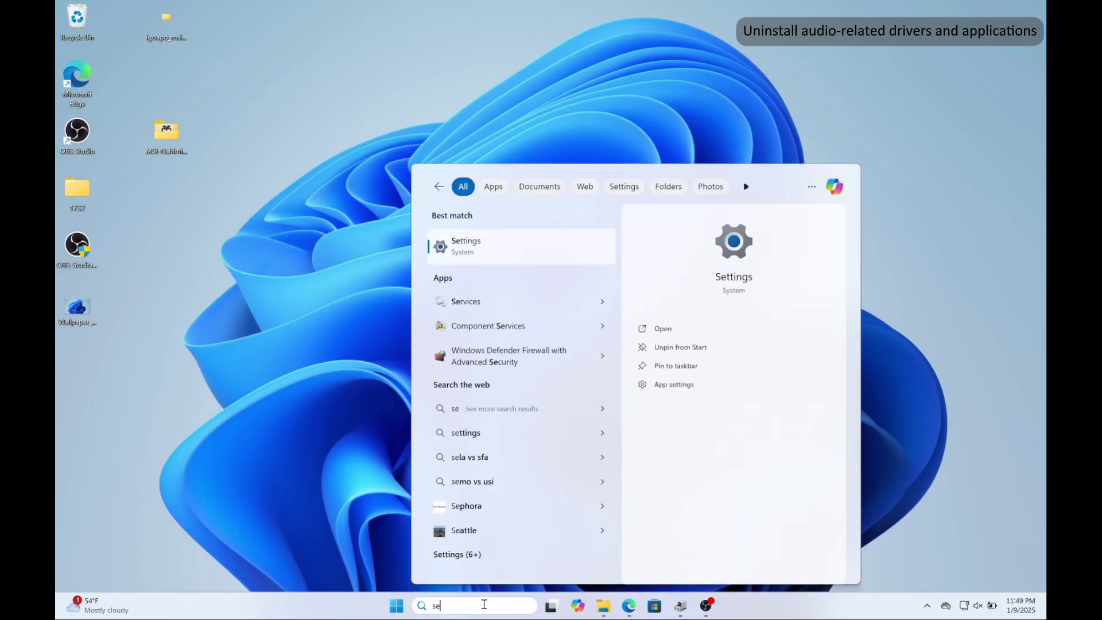
left_click(523, 246)
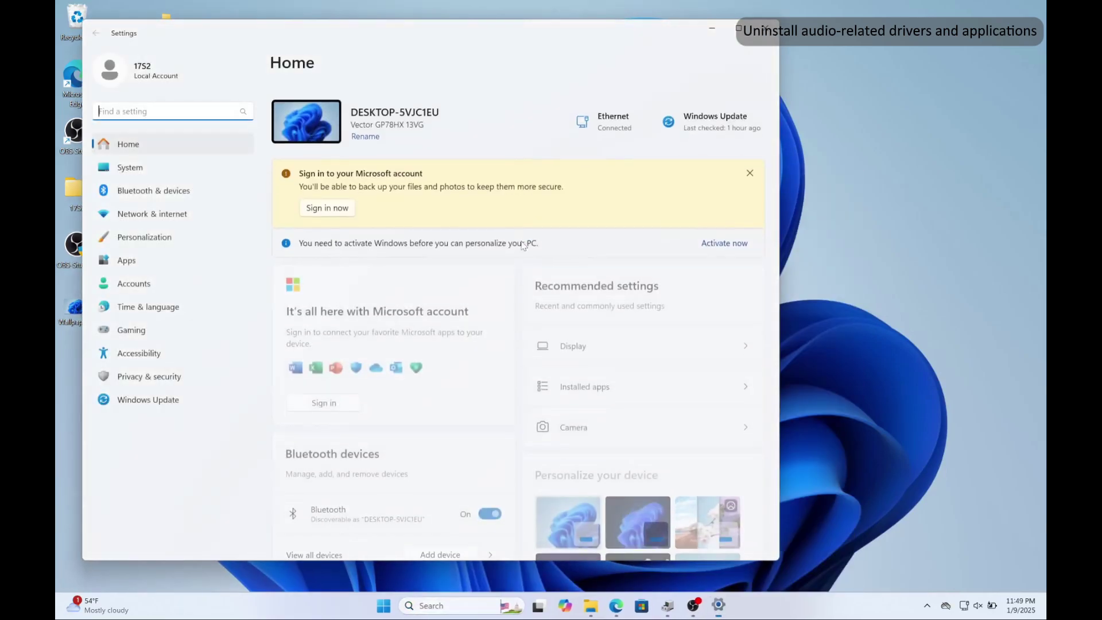
left_click(206, 264)
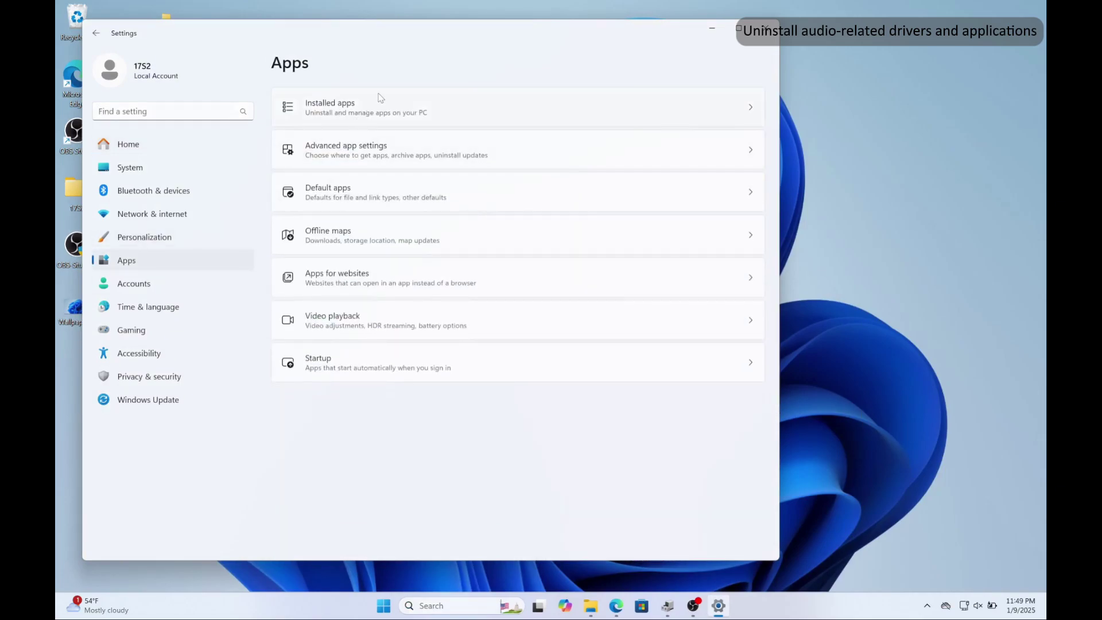
left_click(384, 112)
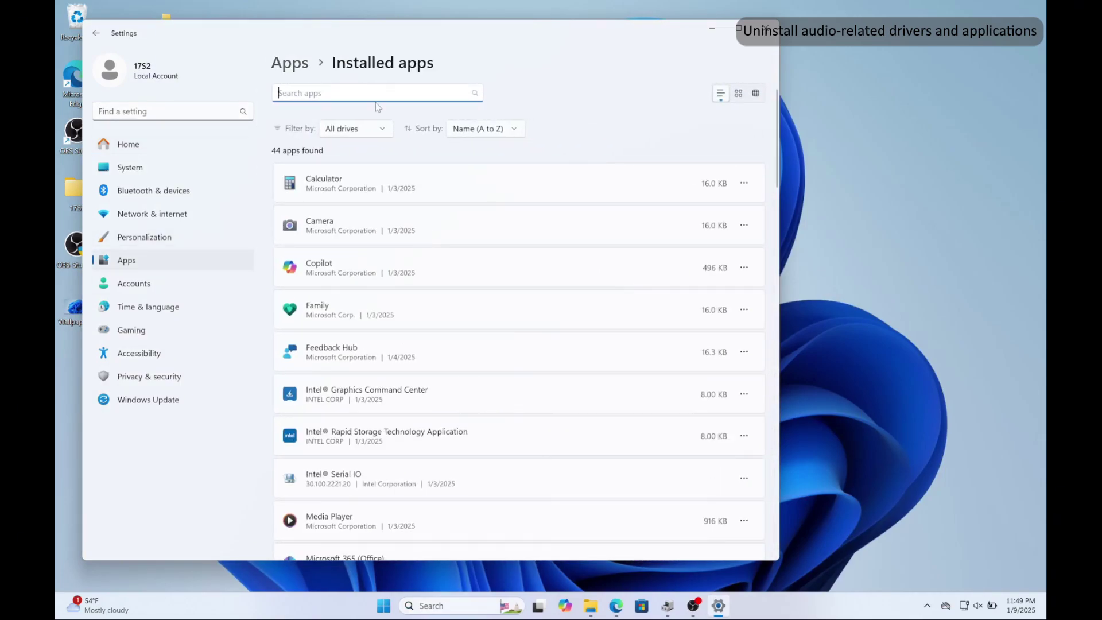
- Find Nahimic among the installed apps by searching "Nahi" and uninstall it
type("Nahi")
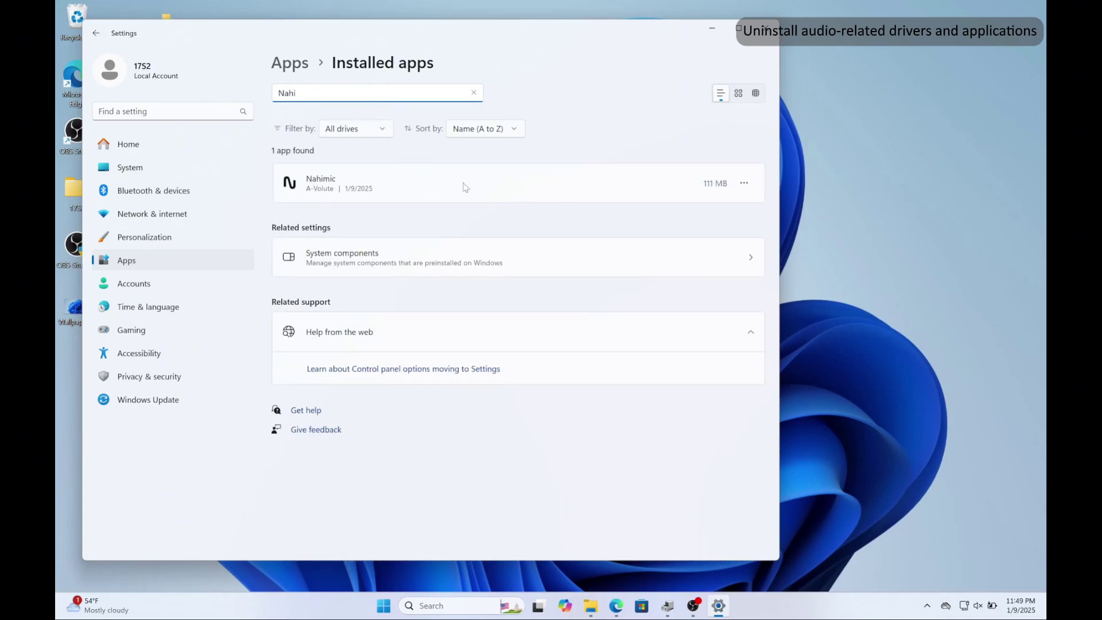
left_click(743, 182)
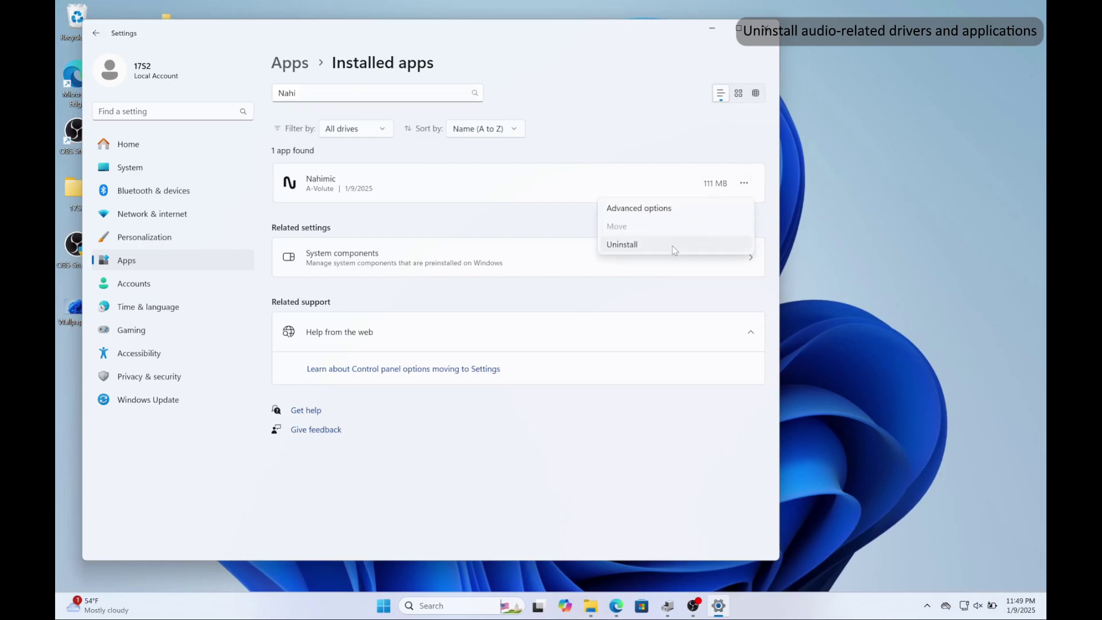
left_click(673, 246)
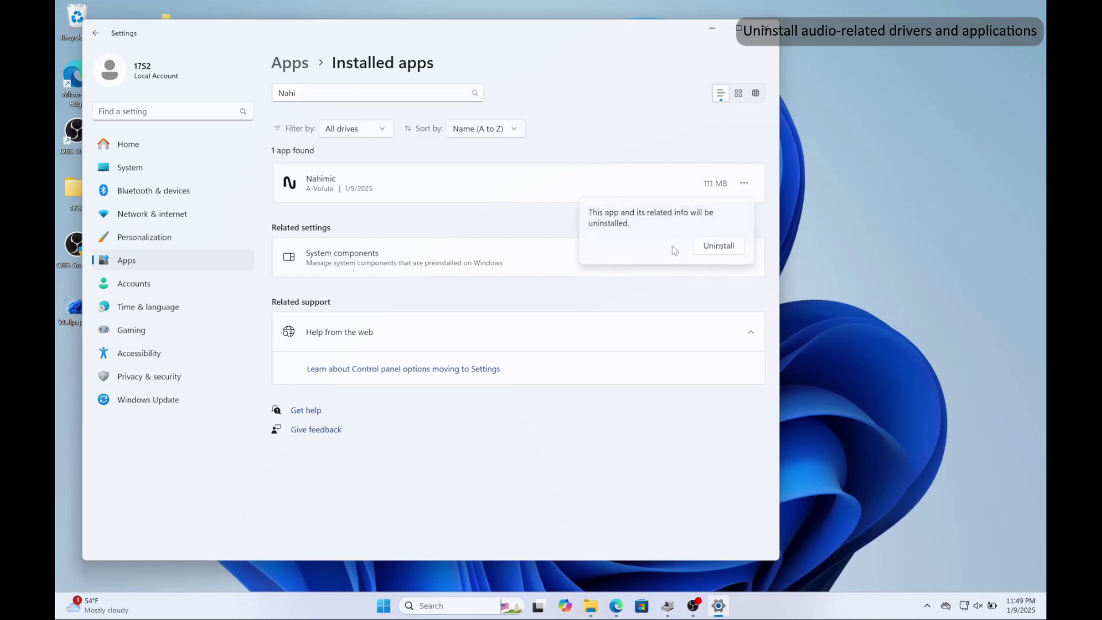
left_click(718, 246)
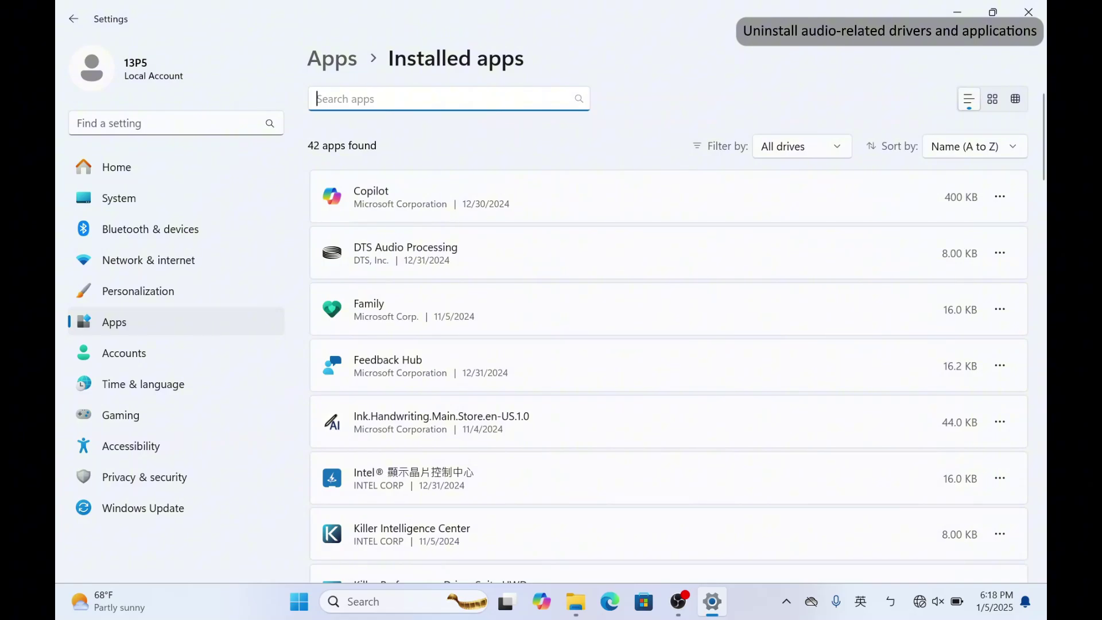
- Search the installed apps for "DTS" and uninstall DTS Audio Processing
type("DTS")
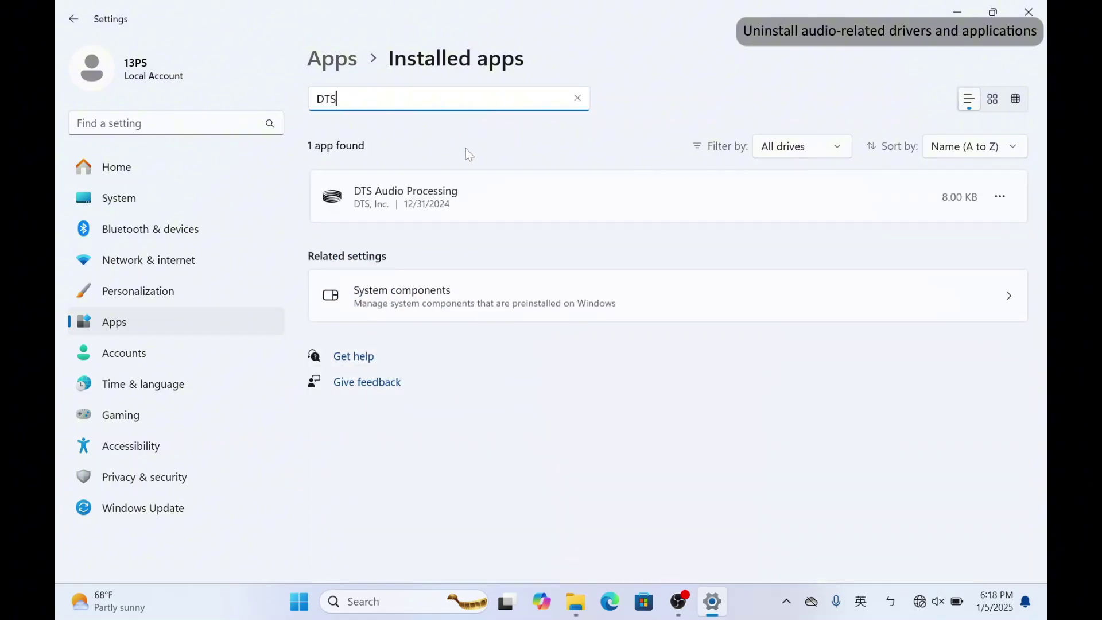
left_click(999, 198)
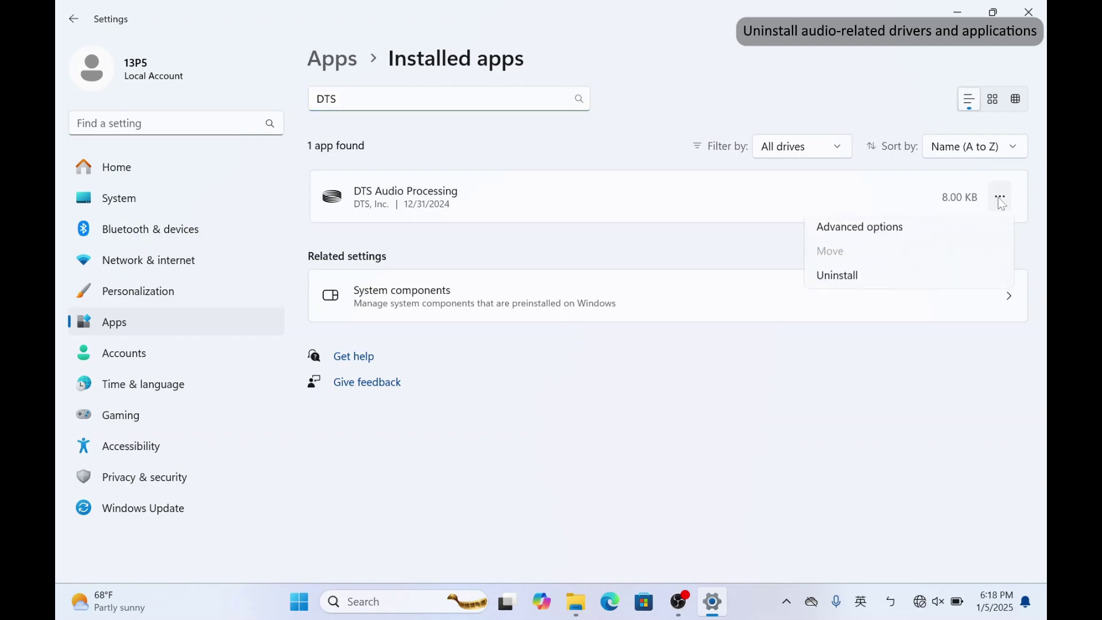
left_click(964, 280)
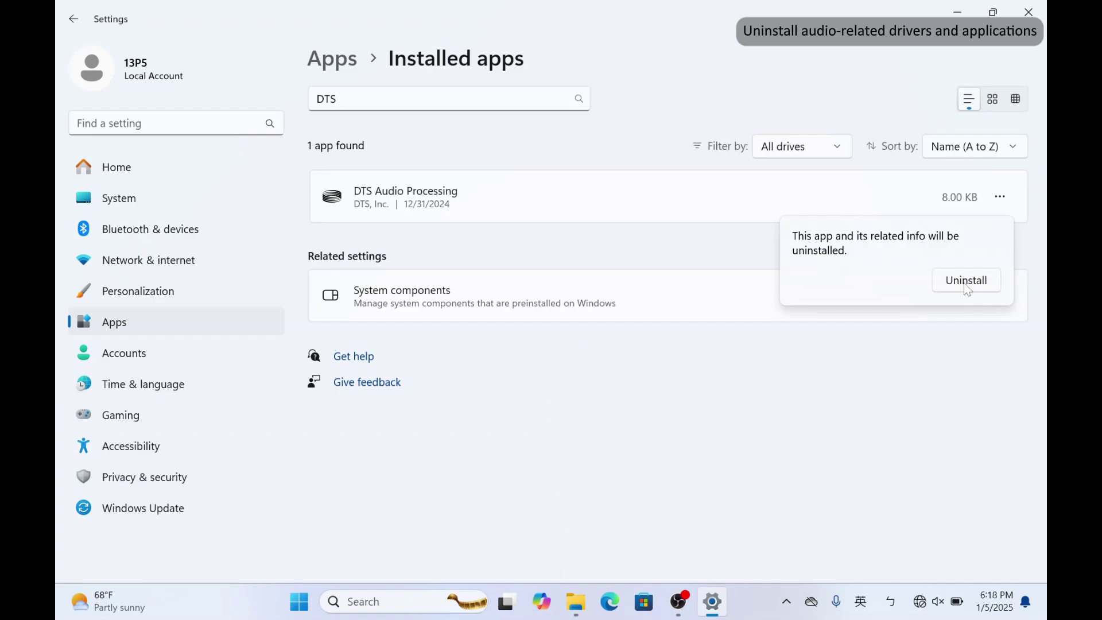
left_click(966, 281)
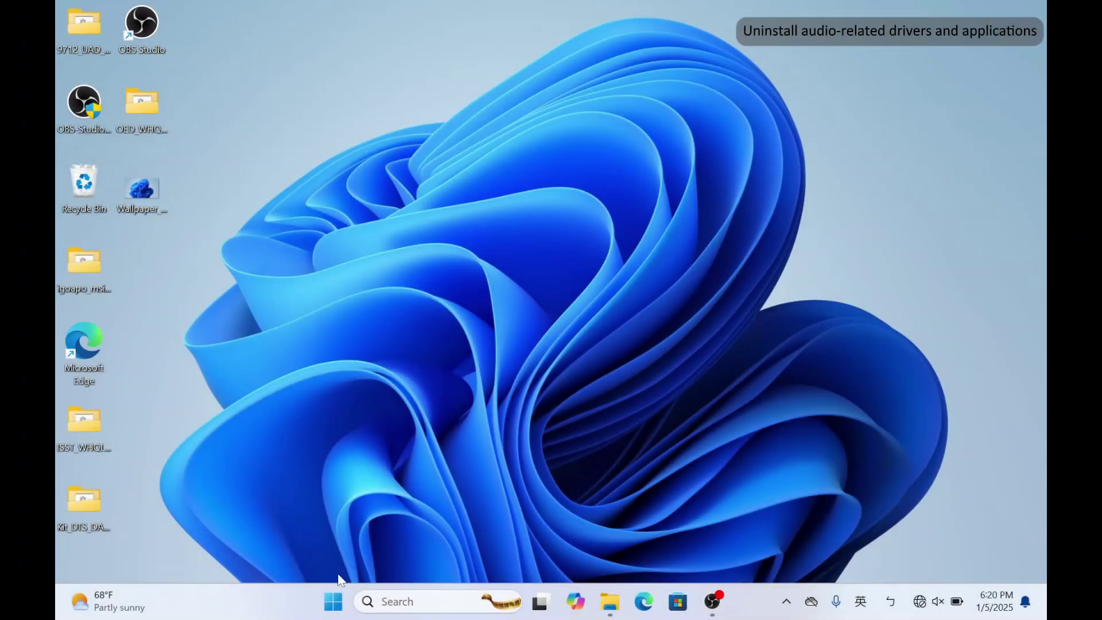
- Open Windows Settings again from the desktop and display the installed apps
left_click(335, 605)
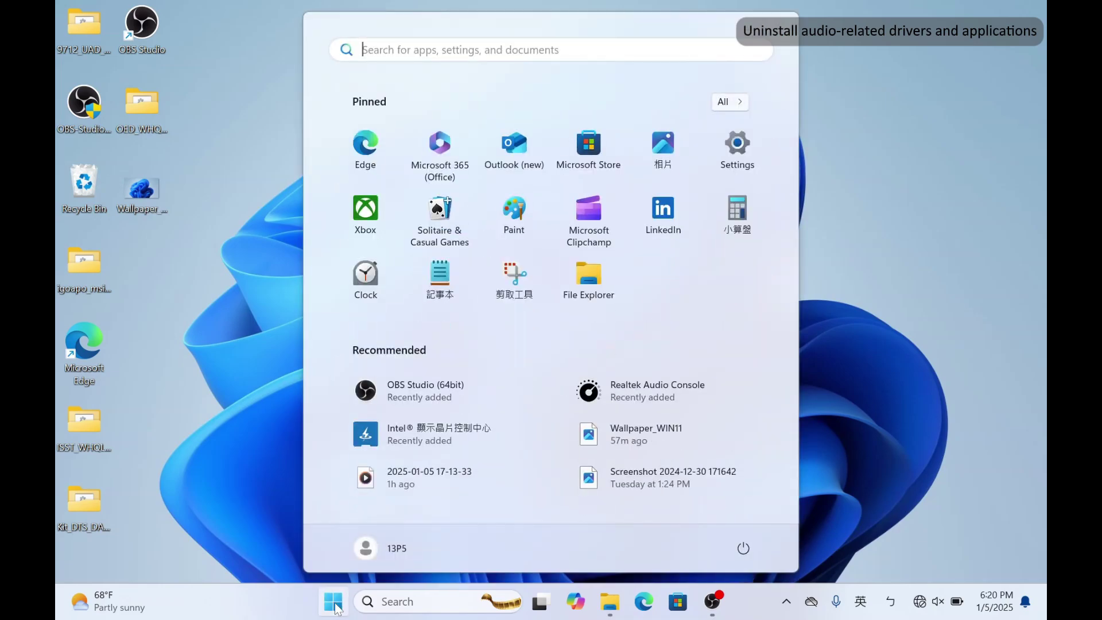
type("se")
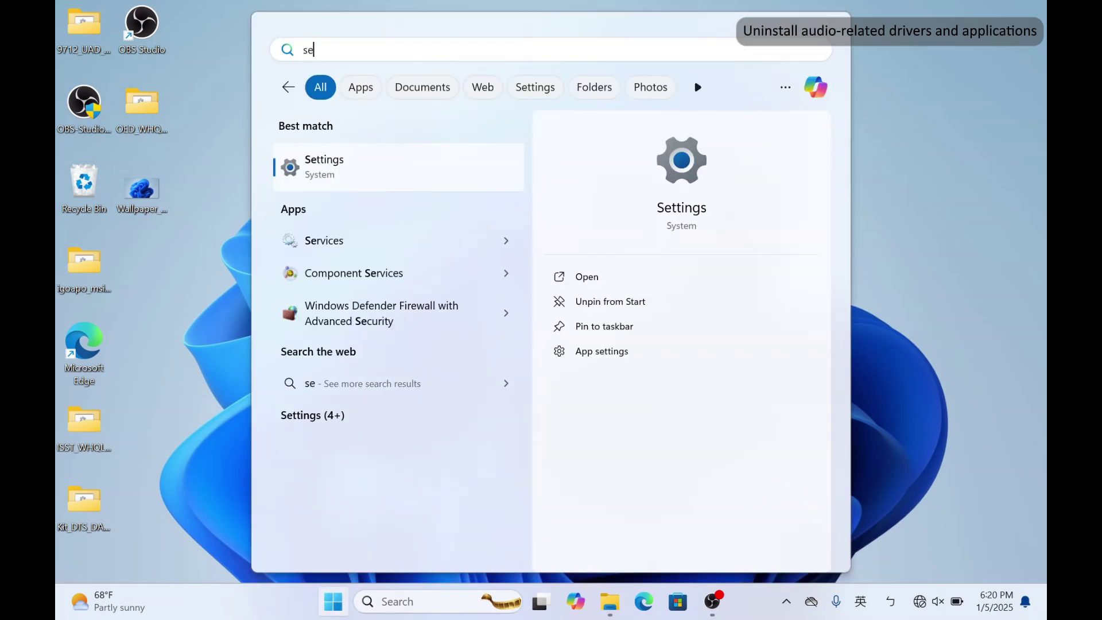
left_click(418, 166)
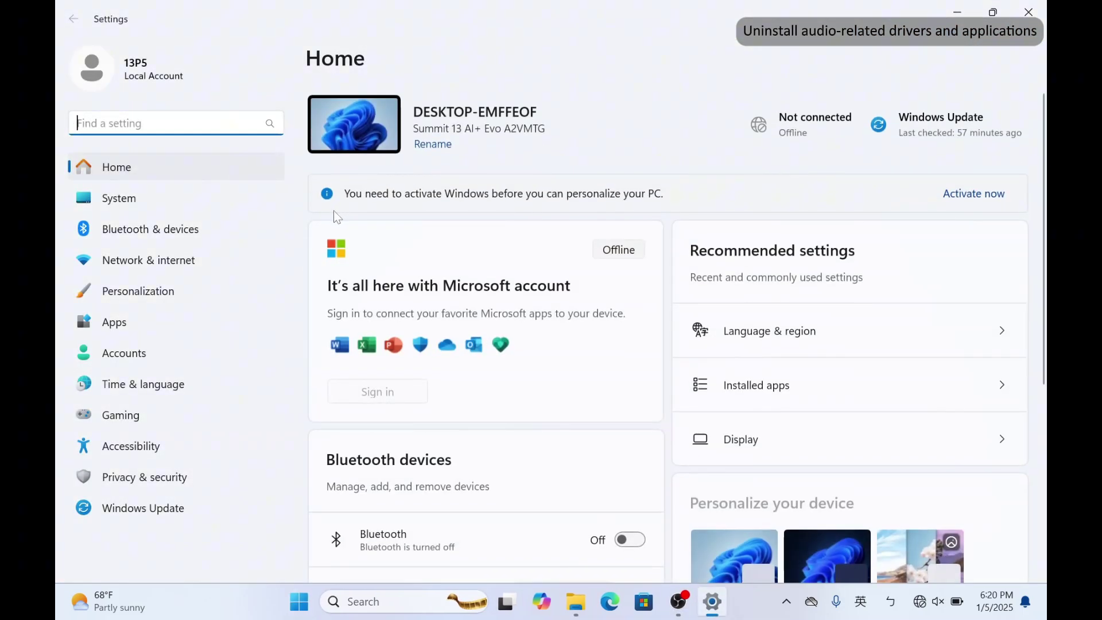
left_click(256, 321)
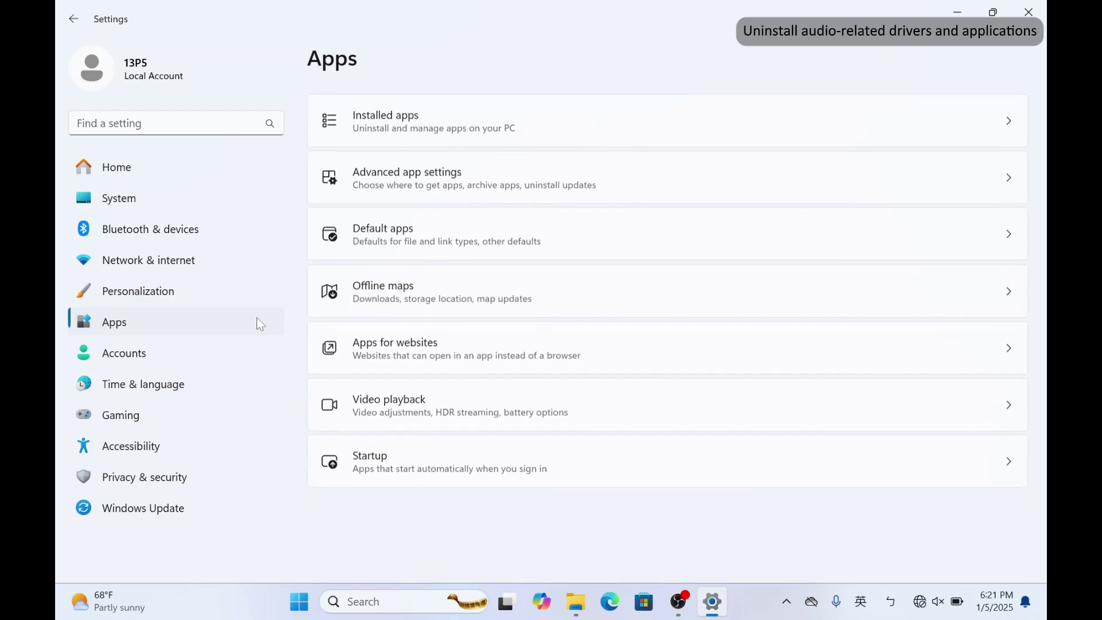
left_click(469, 133)
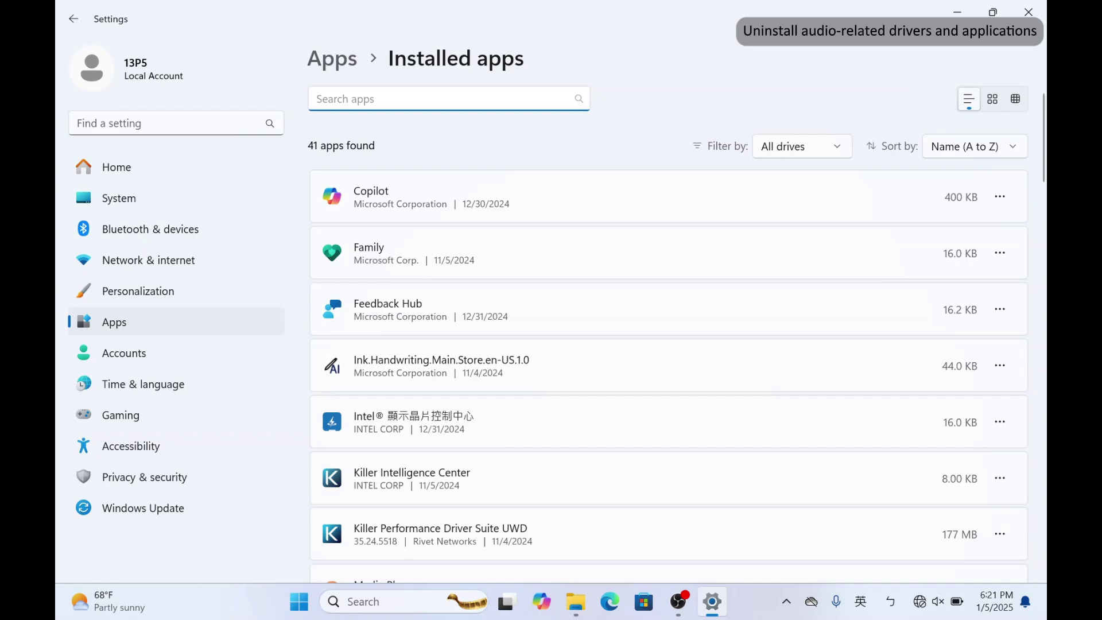
- Search the installed apps for "Rea" and uninstall Realtek Audio Driver
type("Rea")
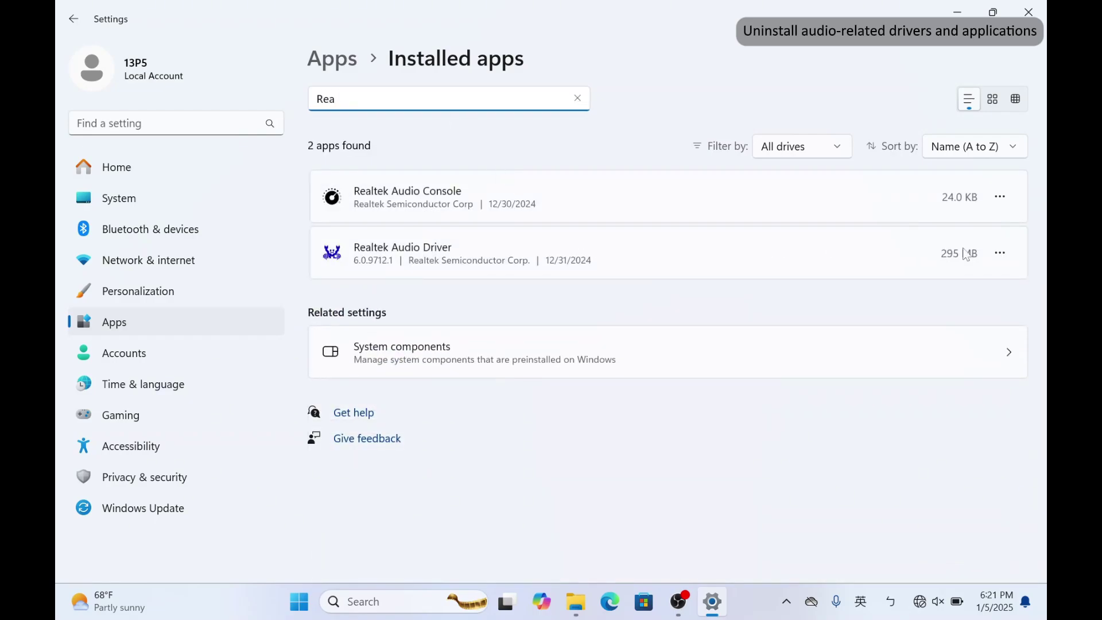
left_click(1001, 254)
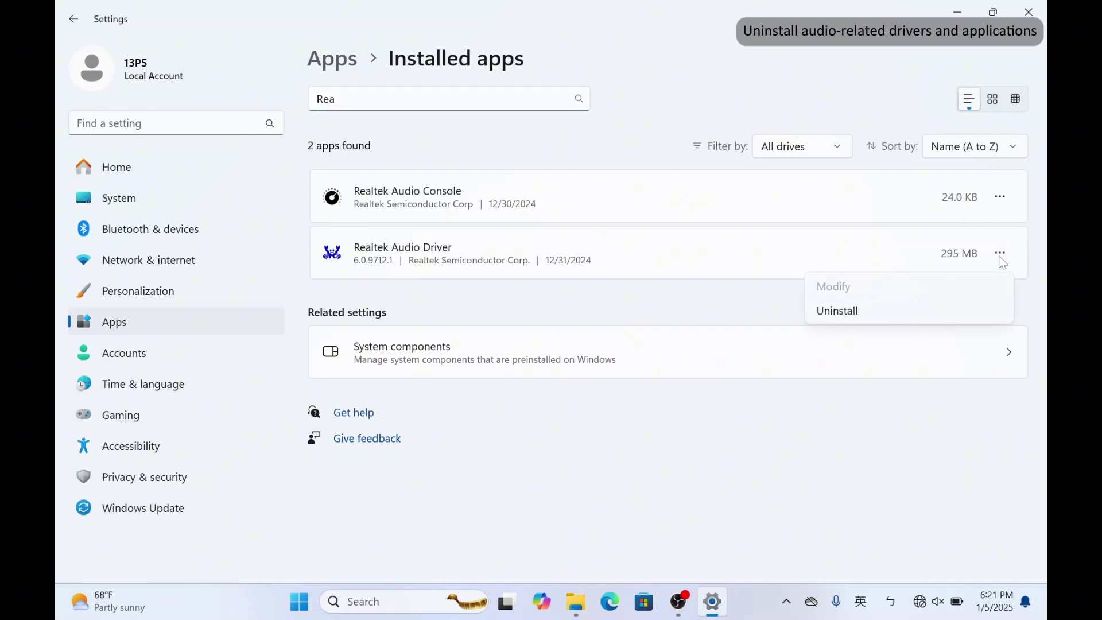
left_click(948, 320)
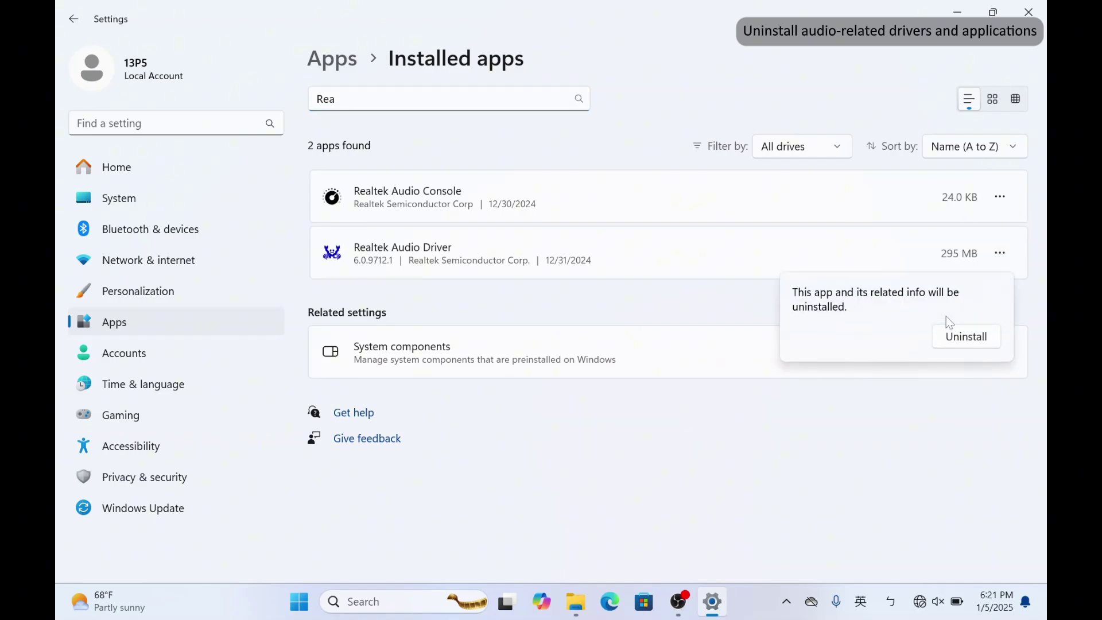
left_click(962, 338)
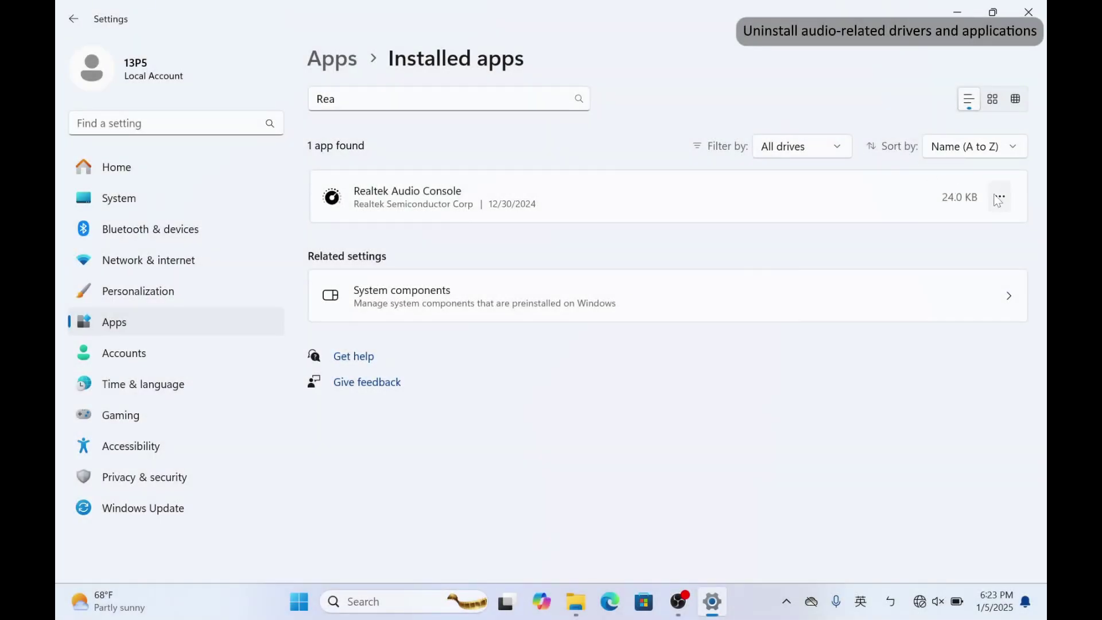
- Uninstall Realtek Audio Console from the filtered list of installed apps
left_click(997, 198)
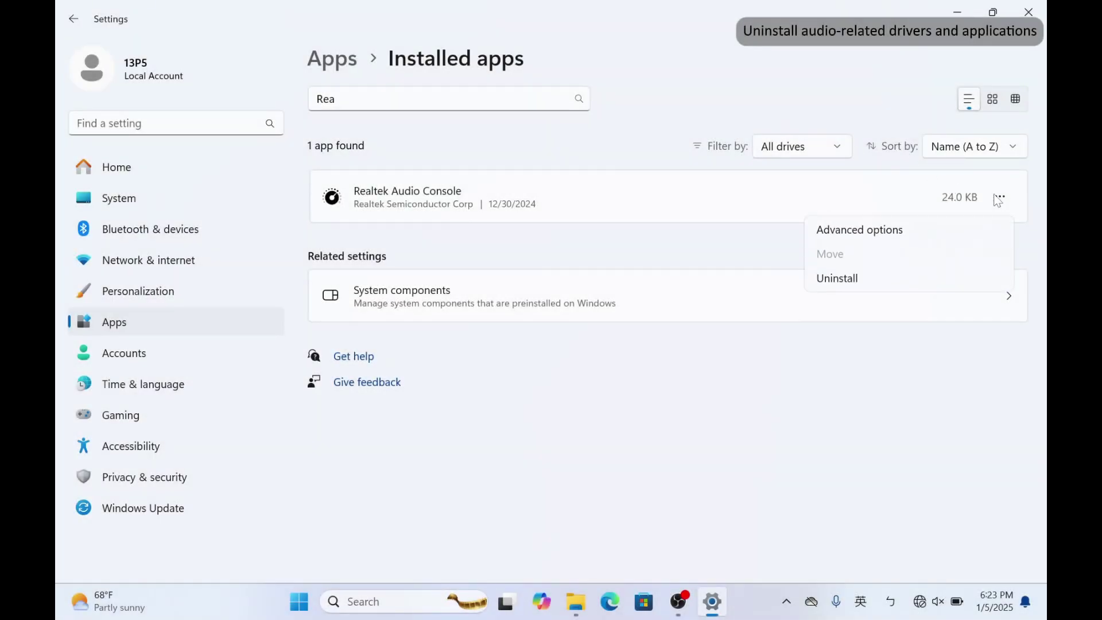
left_click(924, 281)
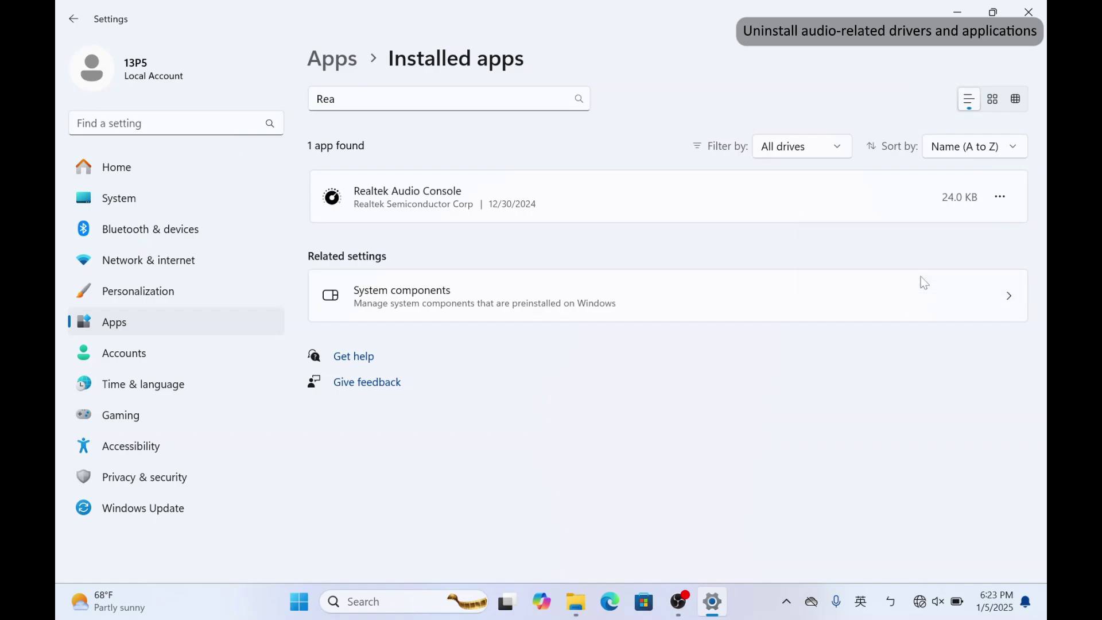
left_click(955, 282)
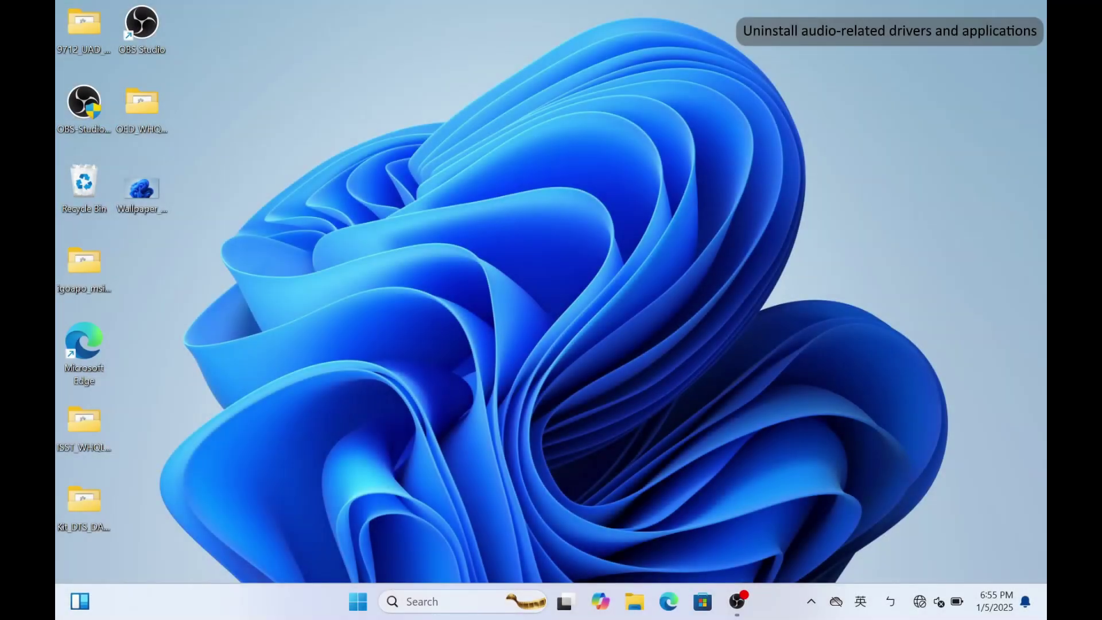
- Open Device Manager through the Windows search and maximize its window
left_click(449, 605)
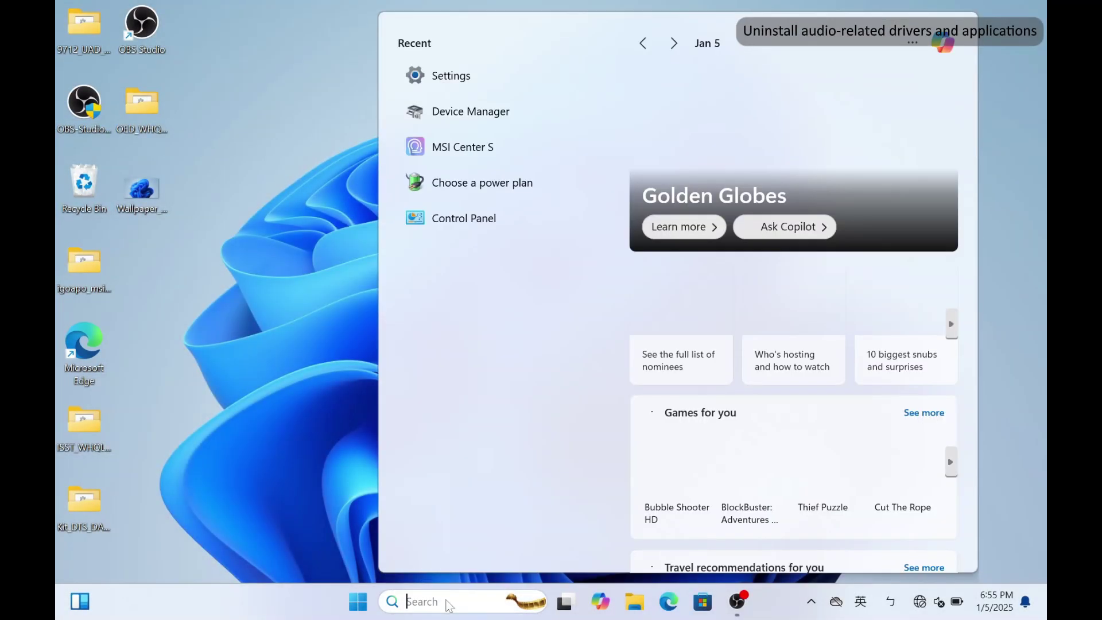
type("De")
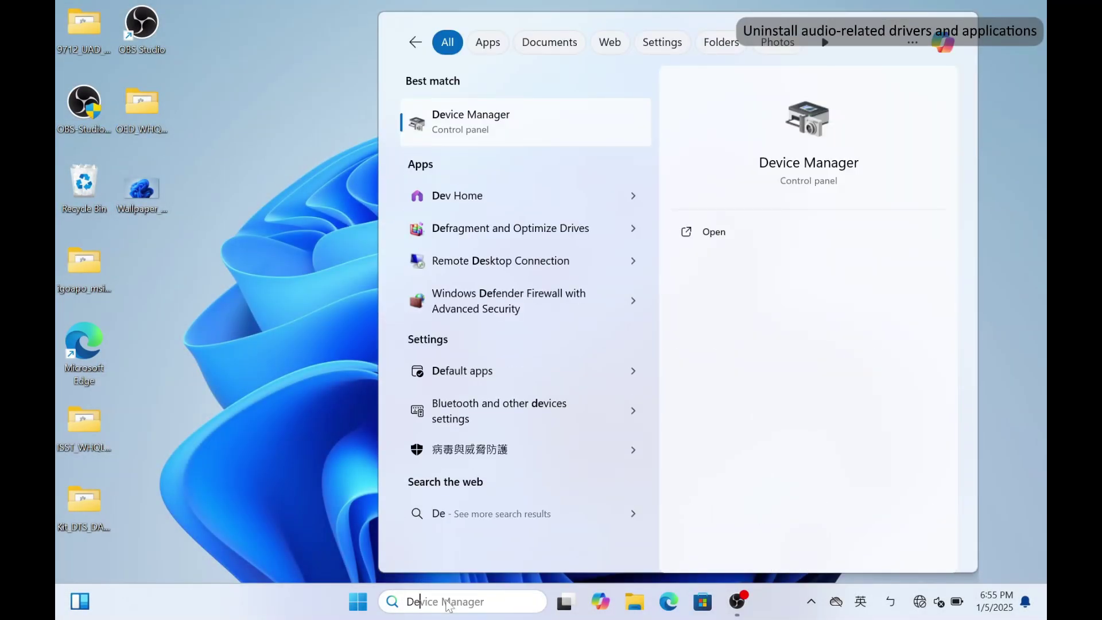
left_click(548, 121)
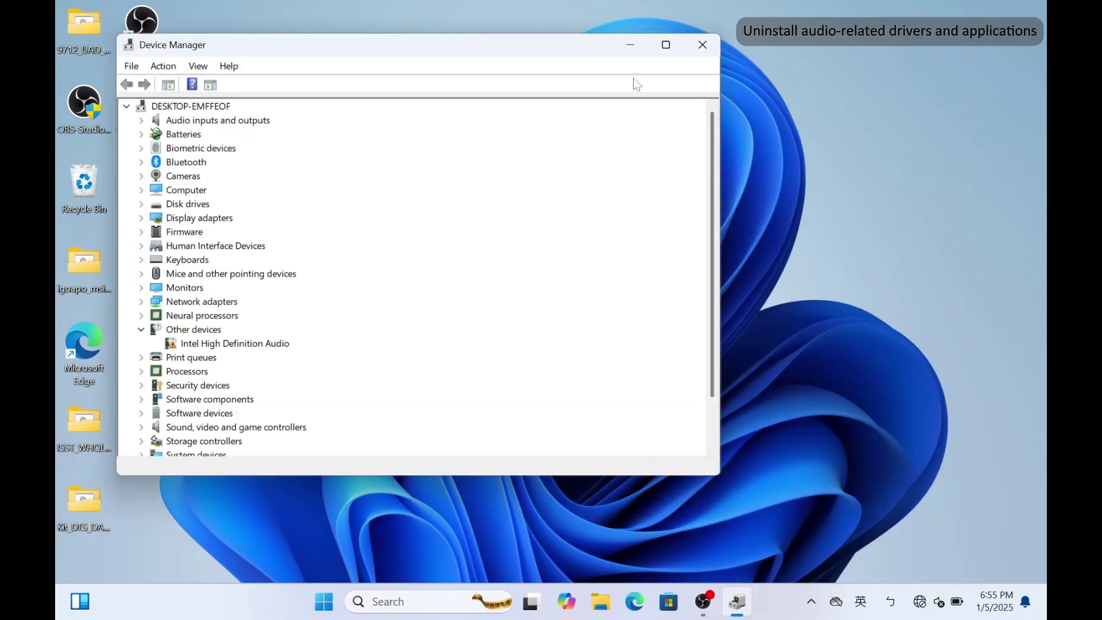
left_click(666, 49)
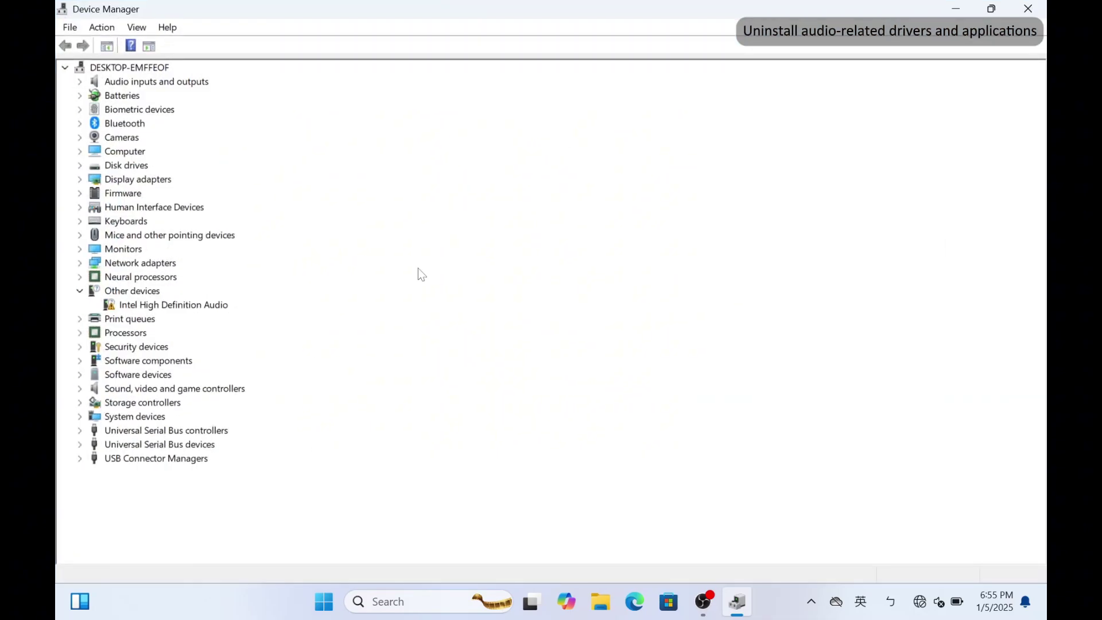
- Uninstall the Intel Smart Sound Technology OED device from the System devices category
left_click(79, 418)
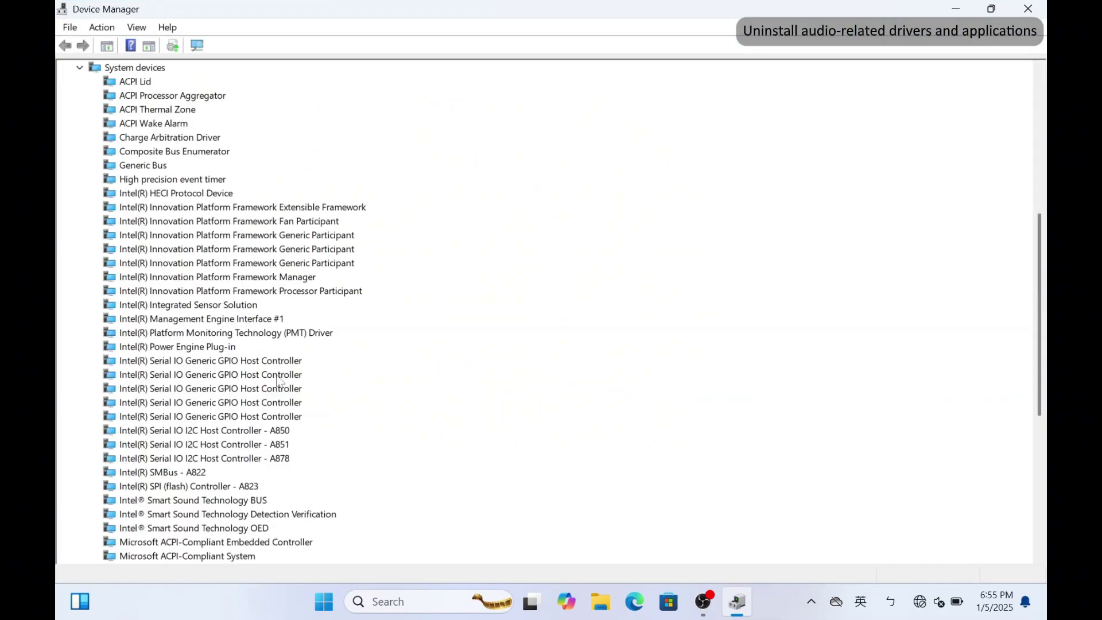
scroll(277, 381, "down", 1)
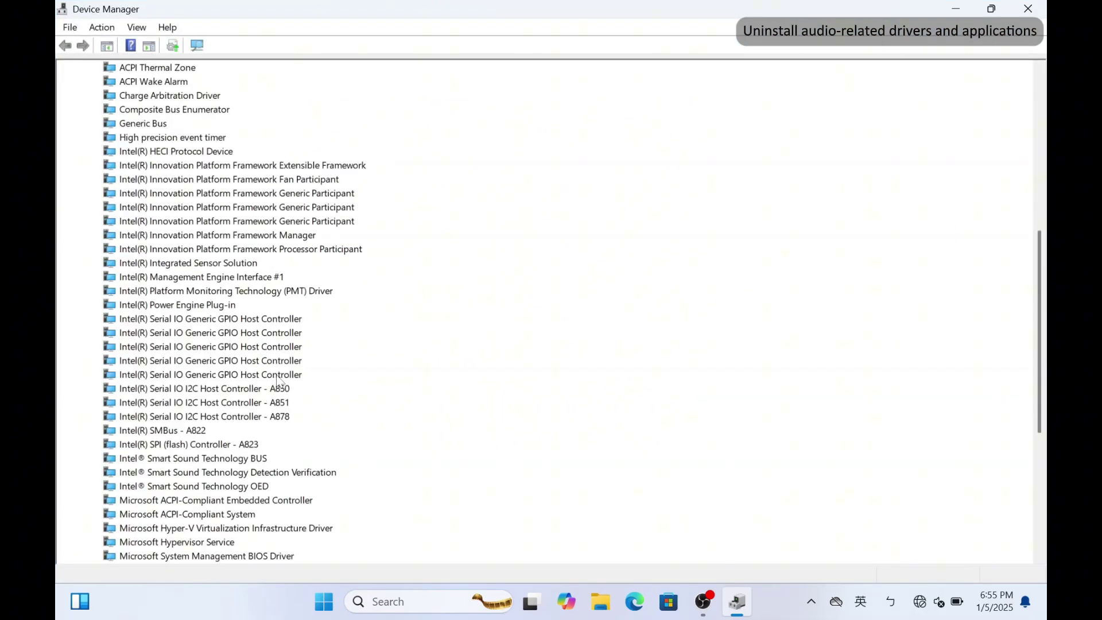
left_click(256, 490)
right_click(255, 492)
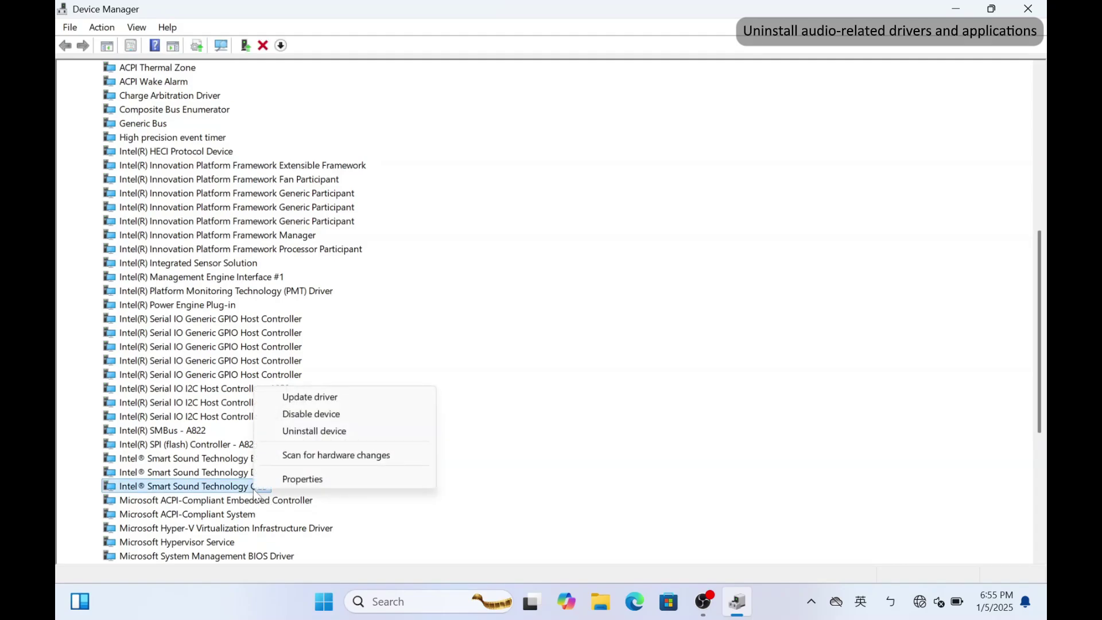
left_click(306, 435)
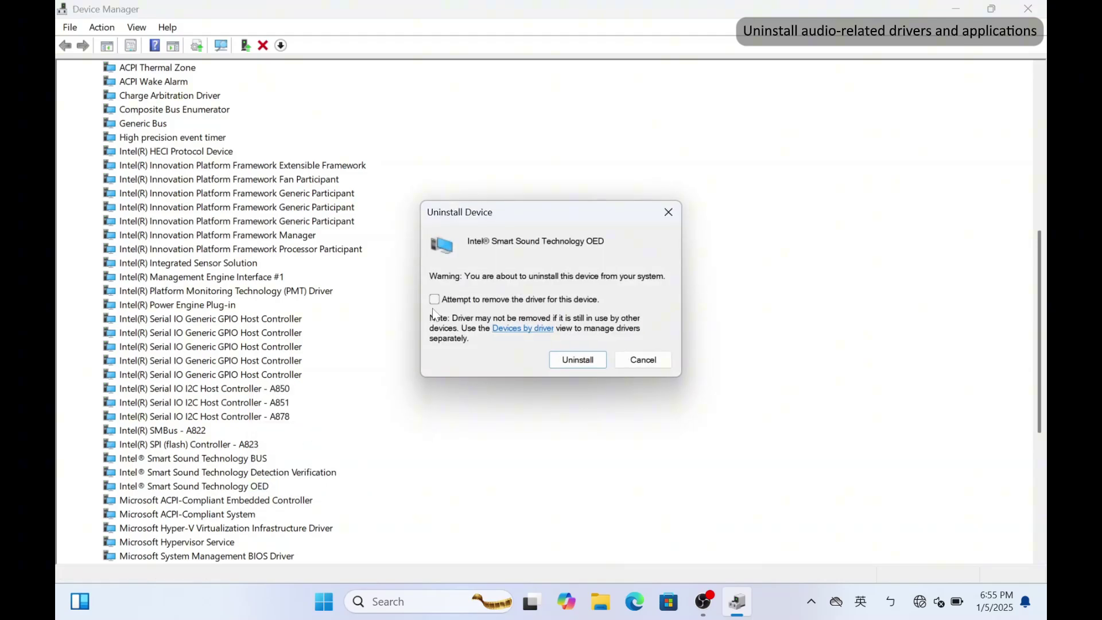
left_click(578, 361)
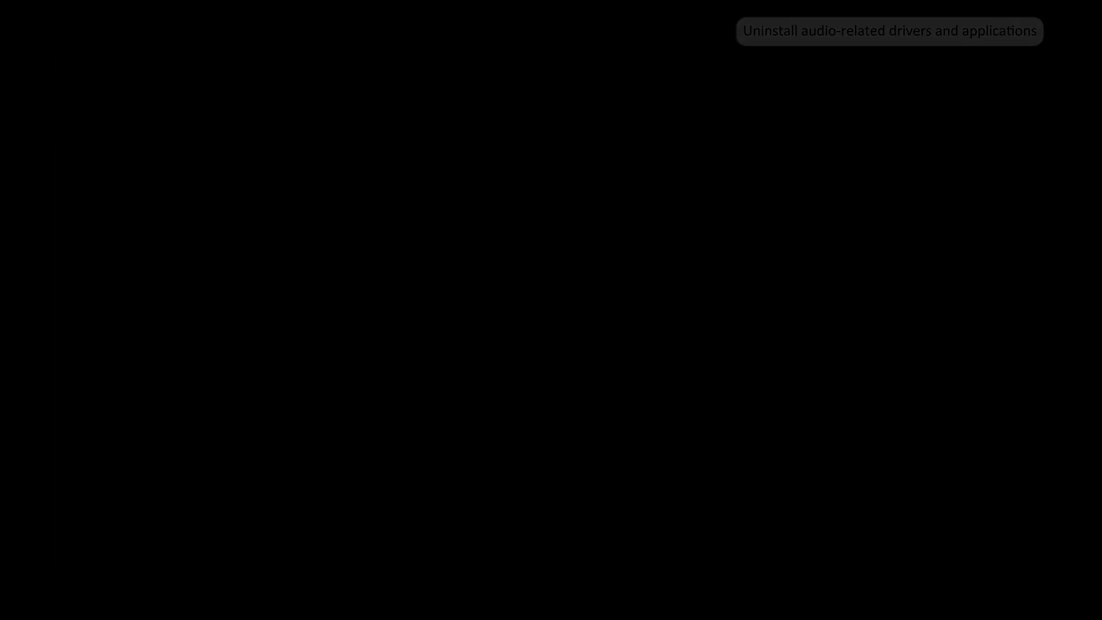
- Open Device Manager by searching Windows for "devi" and maximize its window
left_click(482, 611)
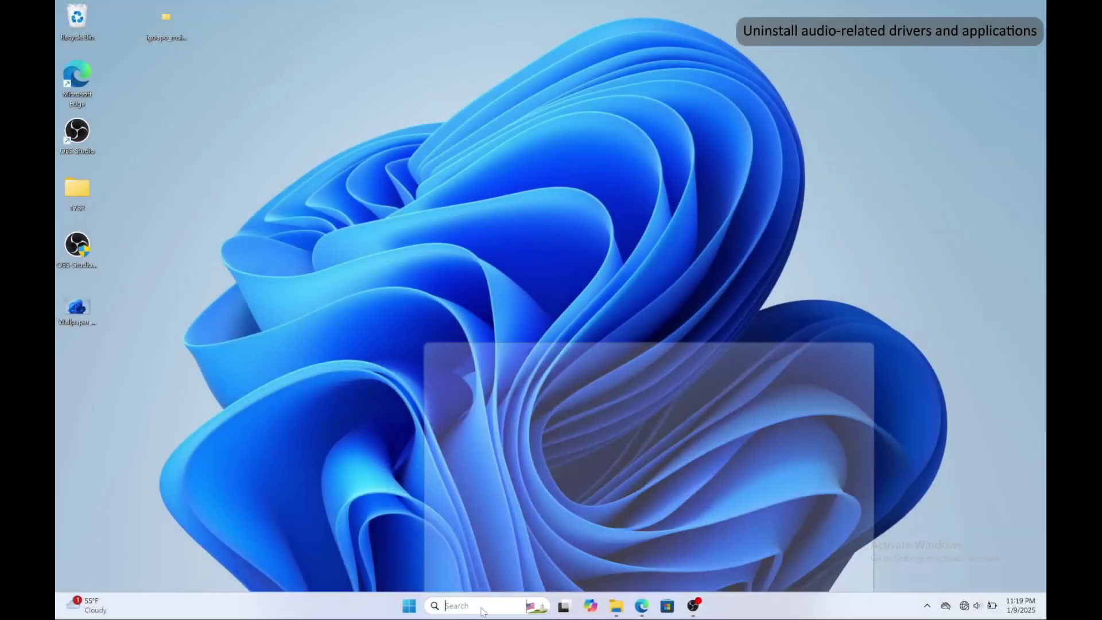
type("de")
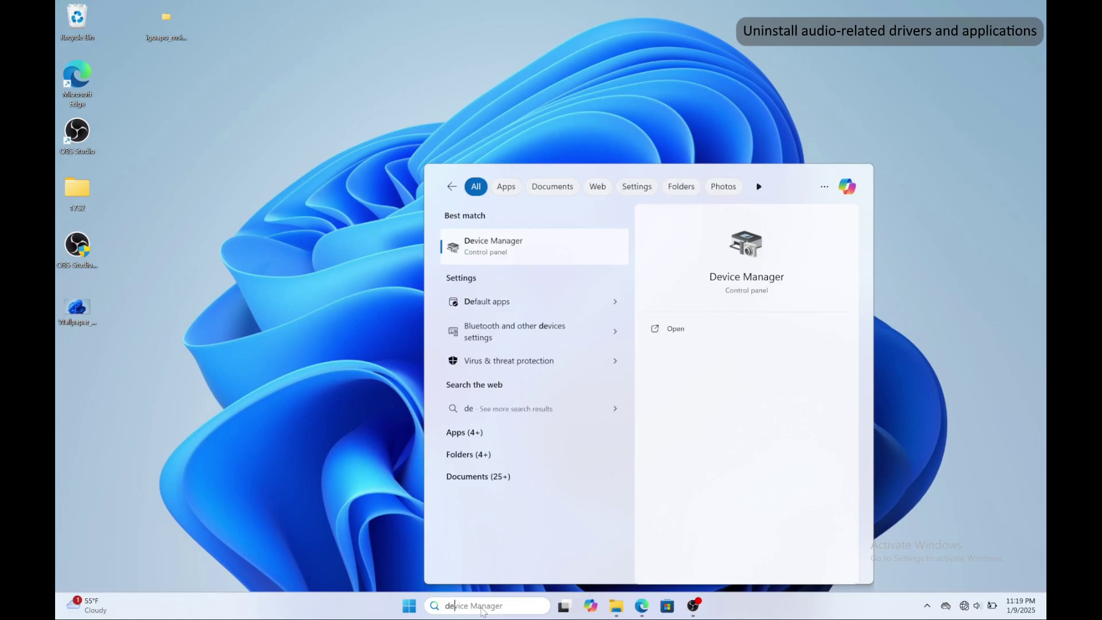
type("vi")
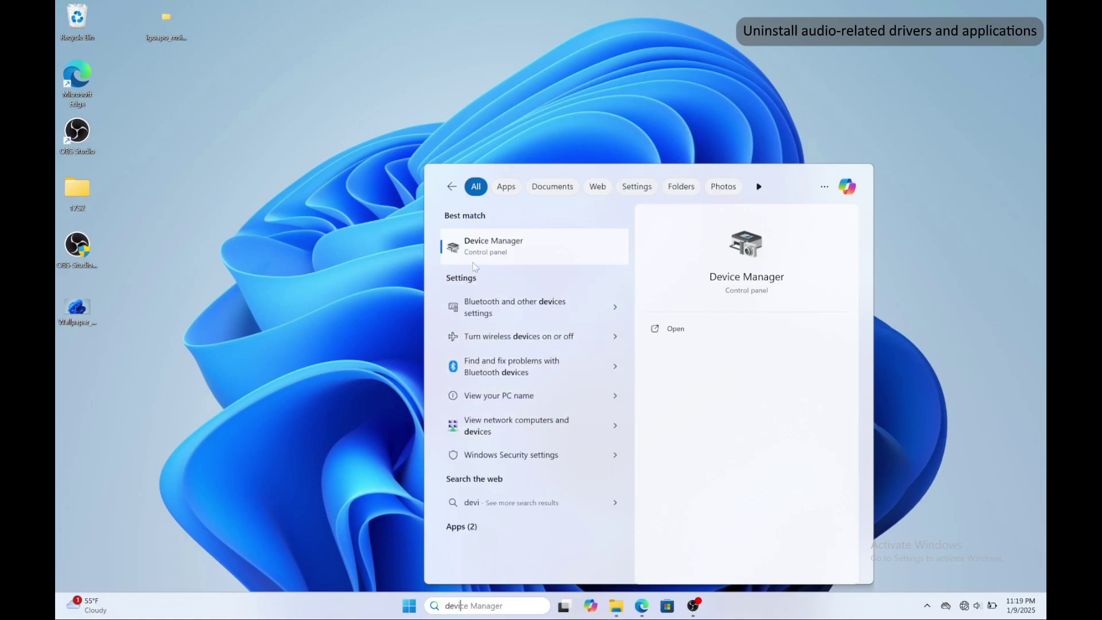
left_click(481, 245)
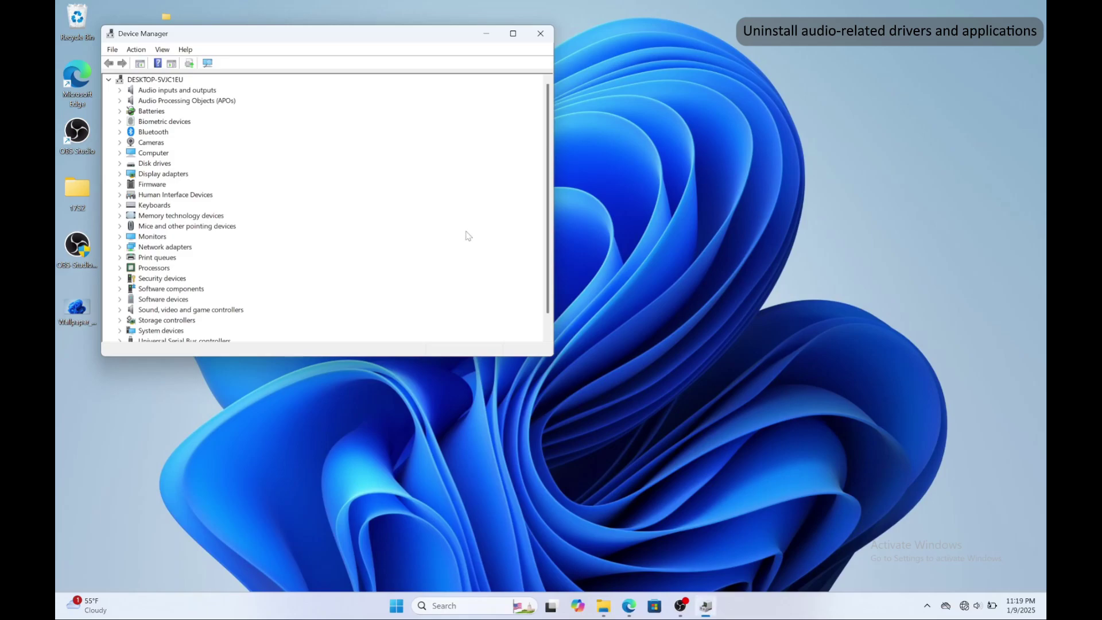
left_click(513, 34)
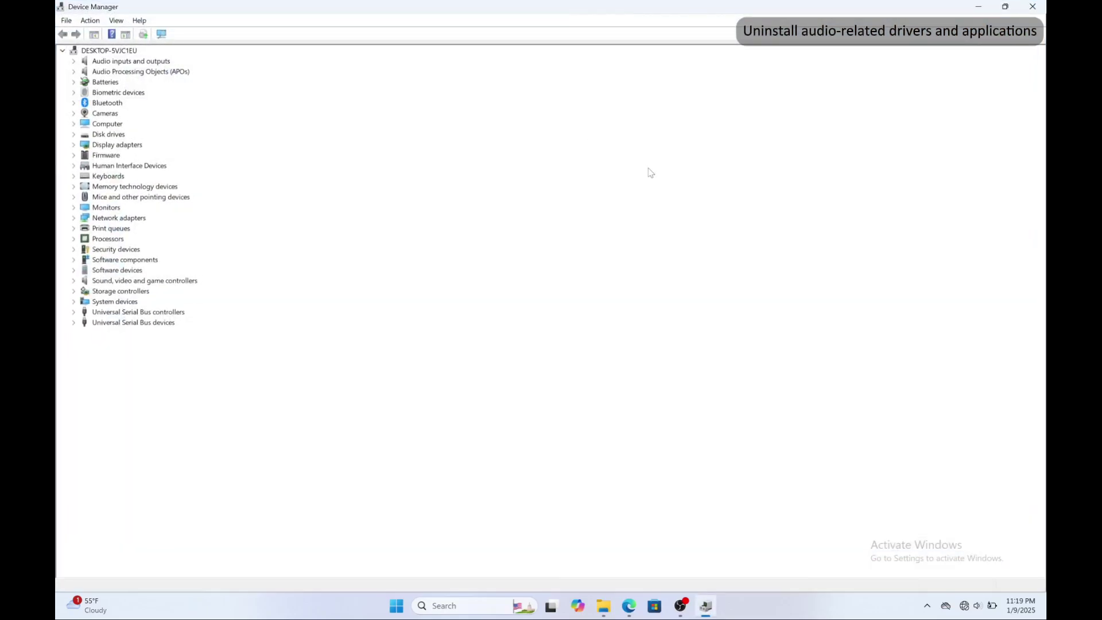
- Uninstall the intelliGo Audio Processing Object device from the Audio Processing Objects (APOs) category
left_click(73, 72)
left_click(123, 93)
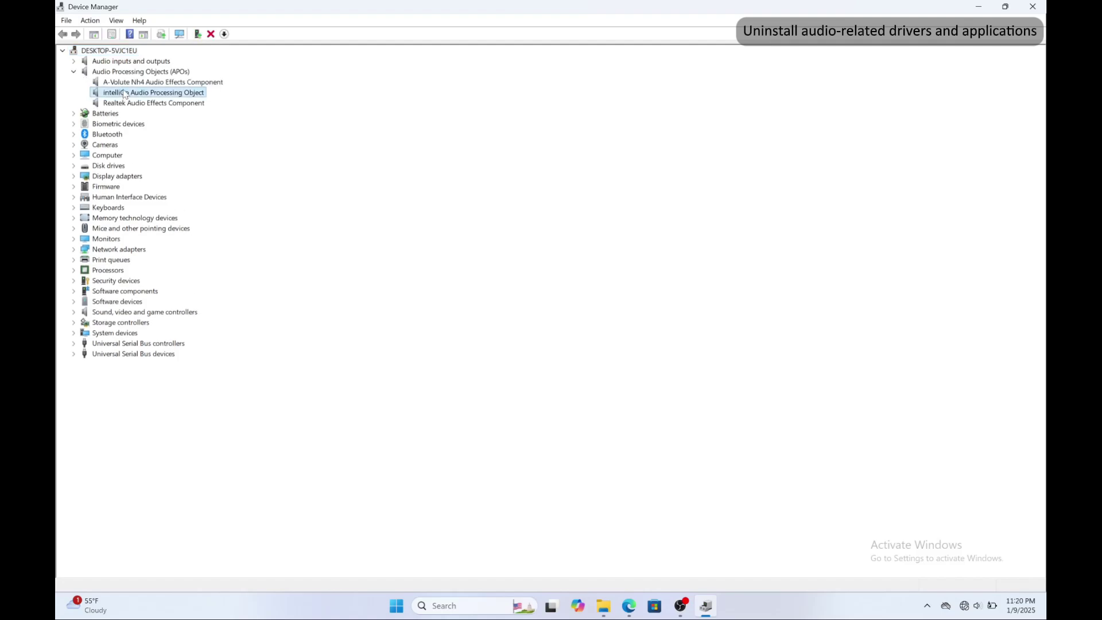
right_click(133, 95)
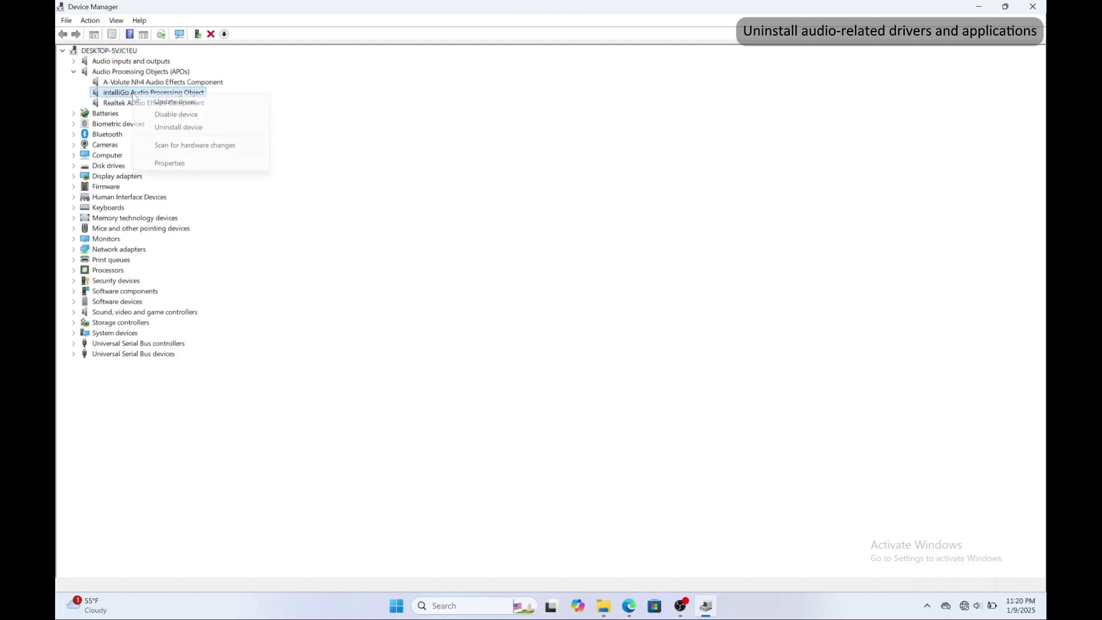
left_click(170, 128)
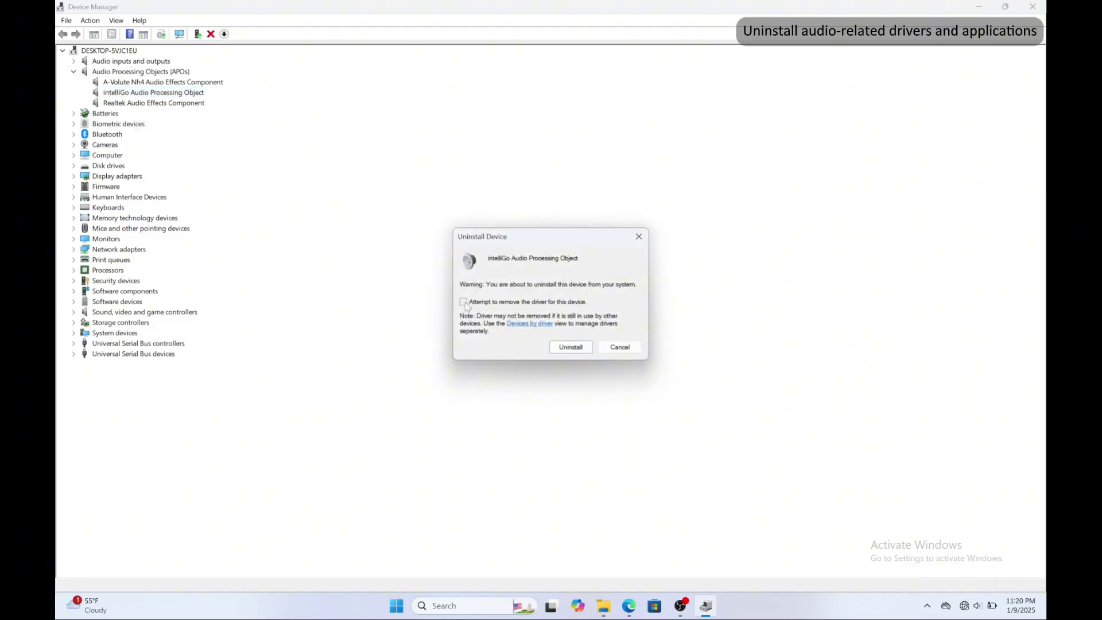
left_click(570, 347)
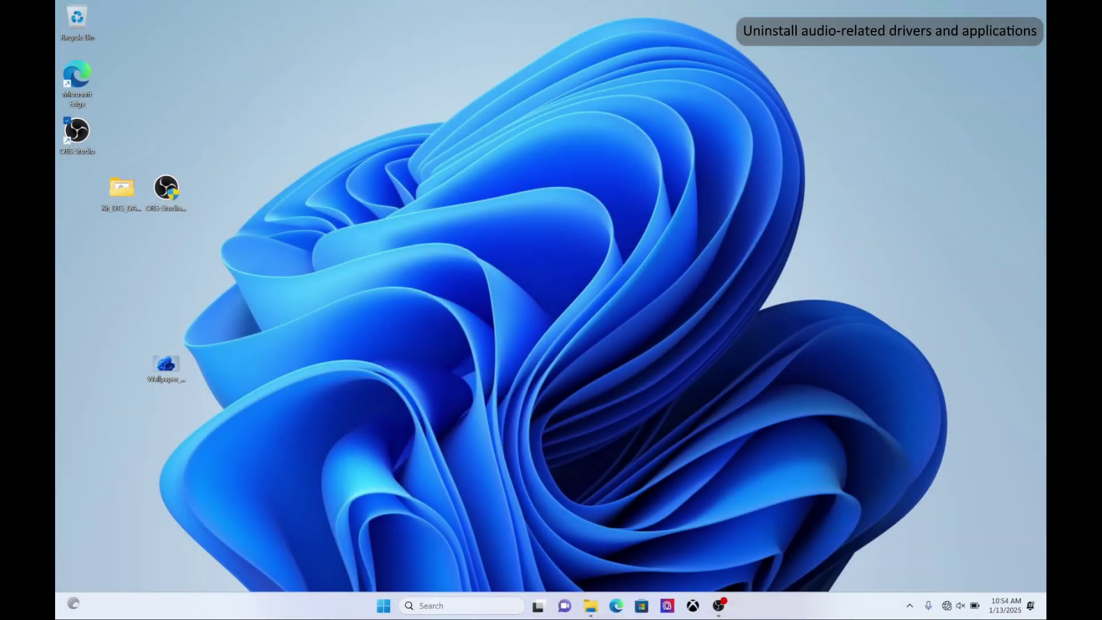
- Search Windows for "Device", open Device Manager and maximize its window
left_click(468, 610)
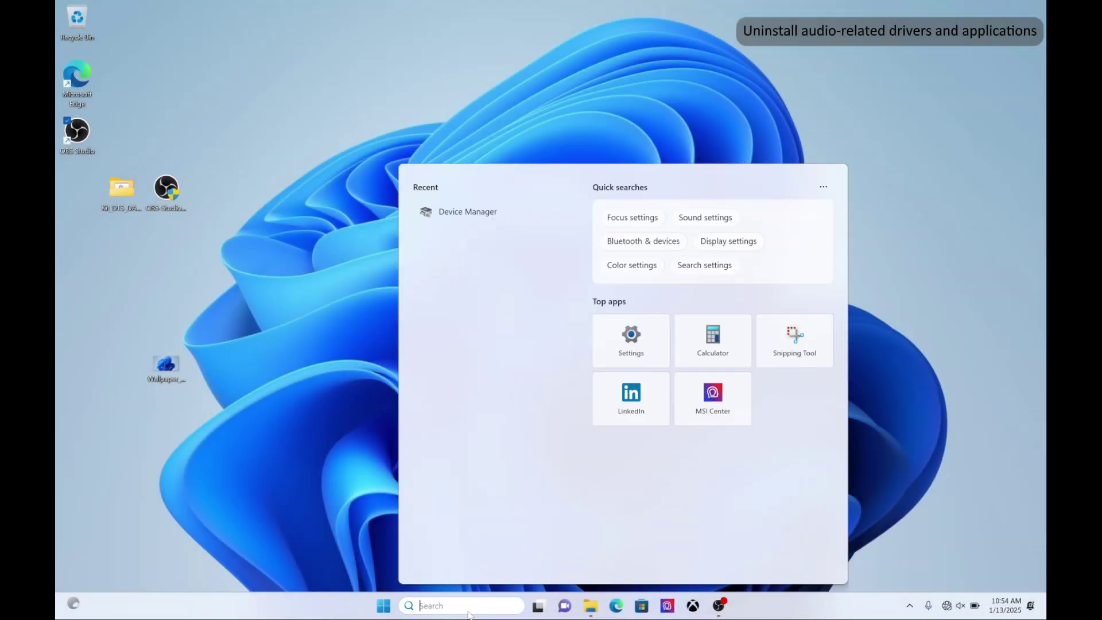
type("Device")
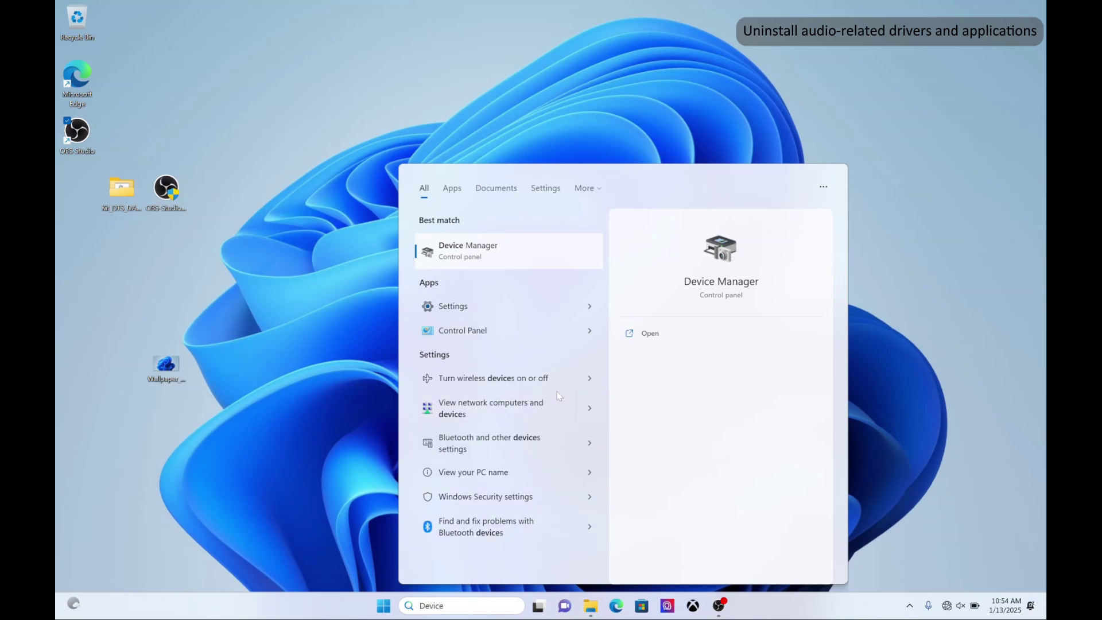
left_click(538, 267)
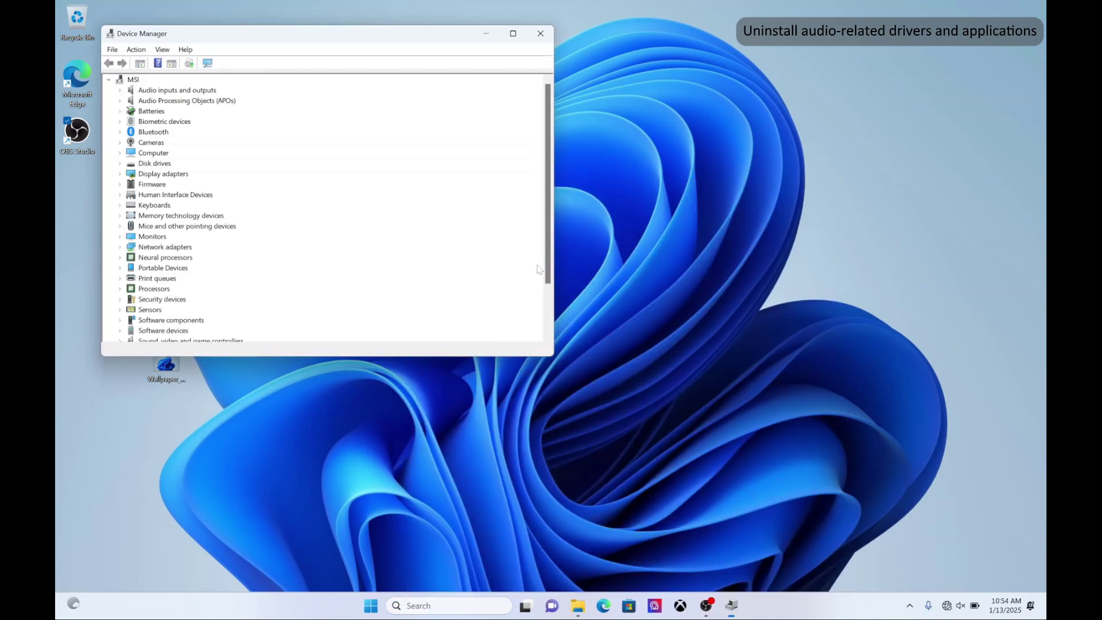
left_click(513, 35)
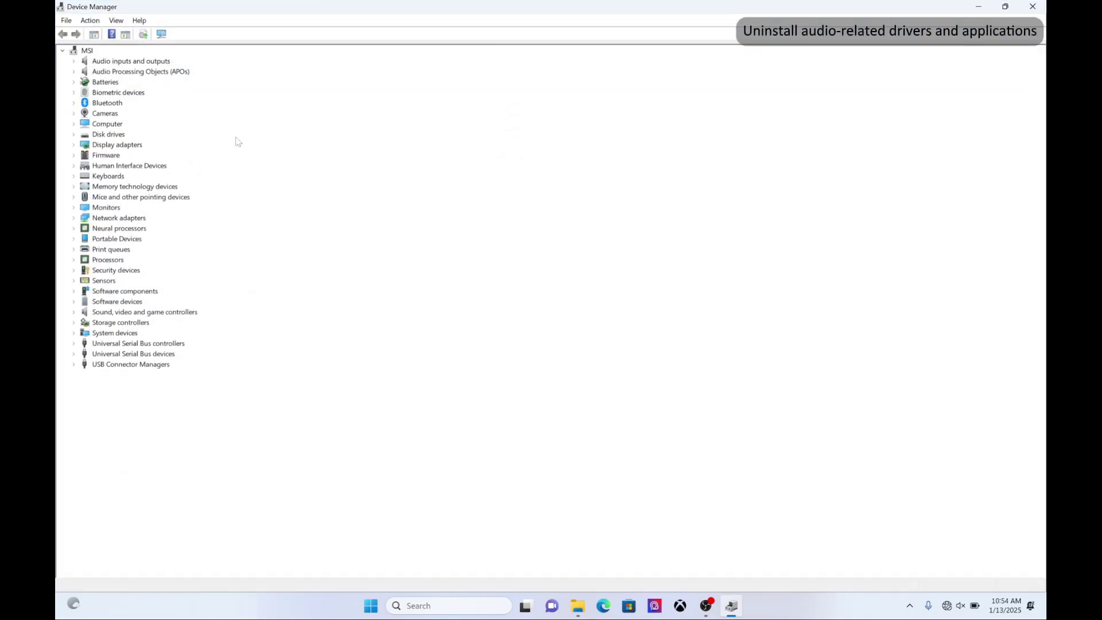
- Uninstall DTS Audio Effects Component from Audio Processing Objects (APOs), with the attempt to remove its driver enabled
left_click(74, 71)
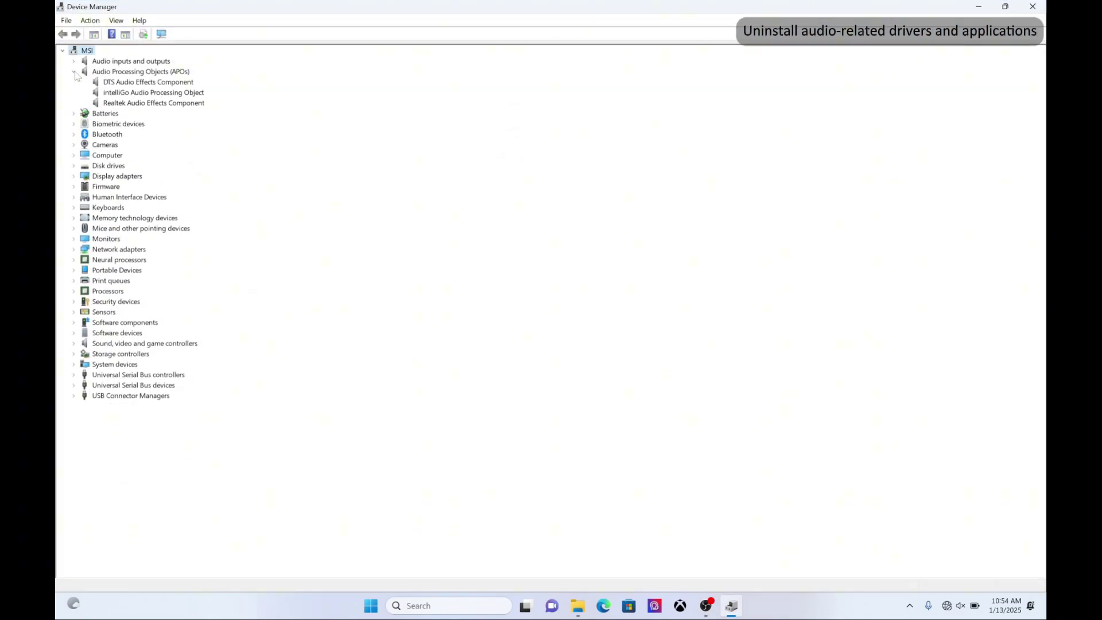
left_click(119, 83)
right_click(123, 84)
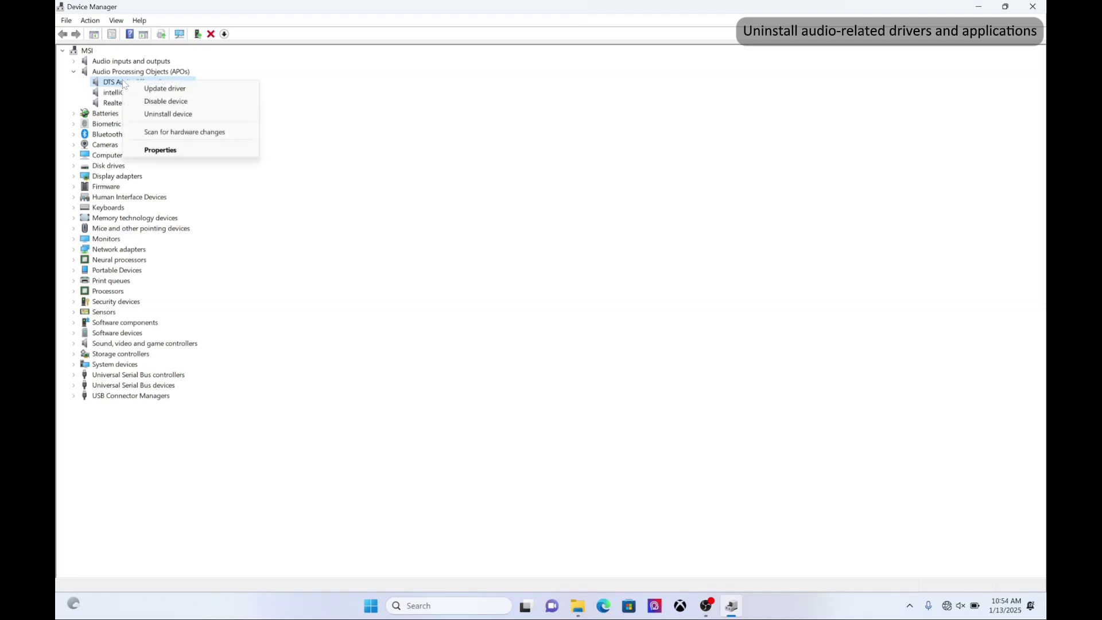
left_click(172, 116)
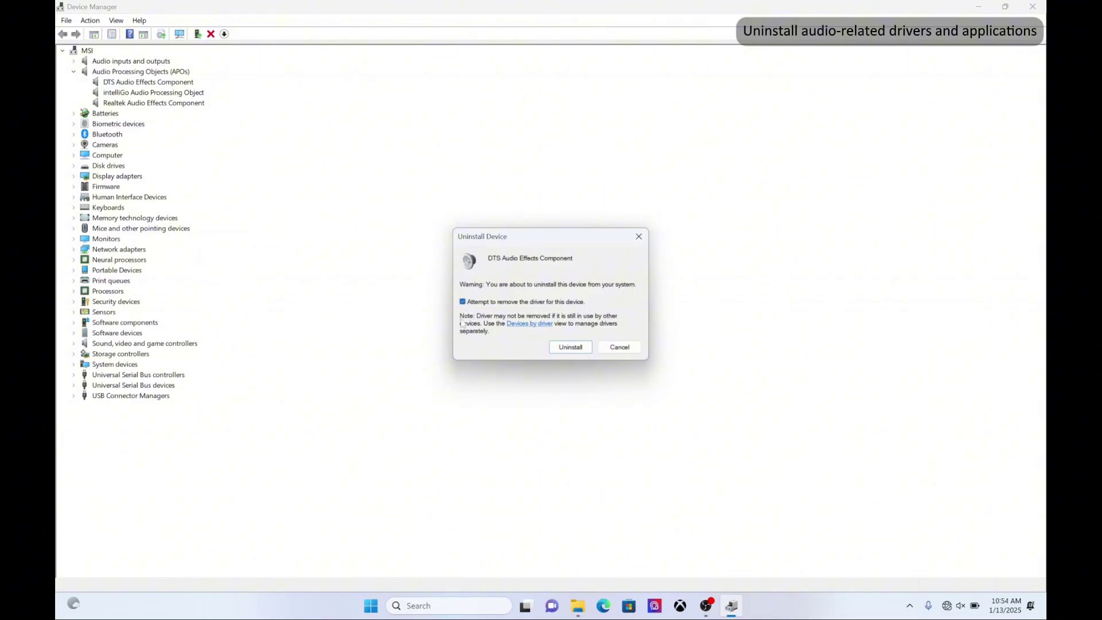
left_click(570, 347)
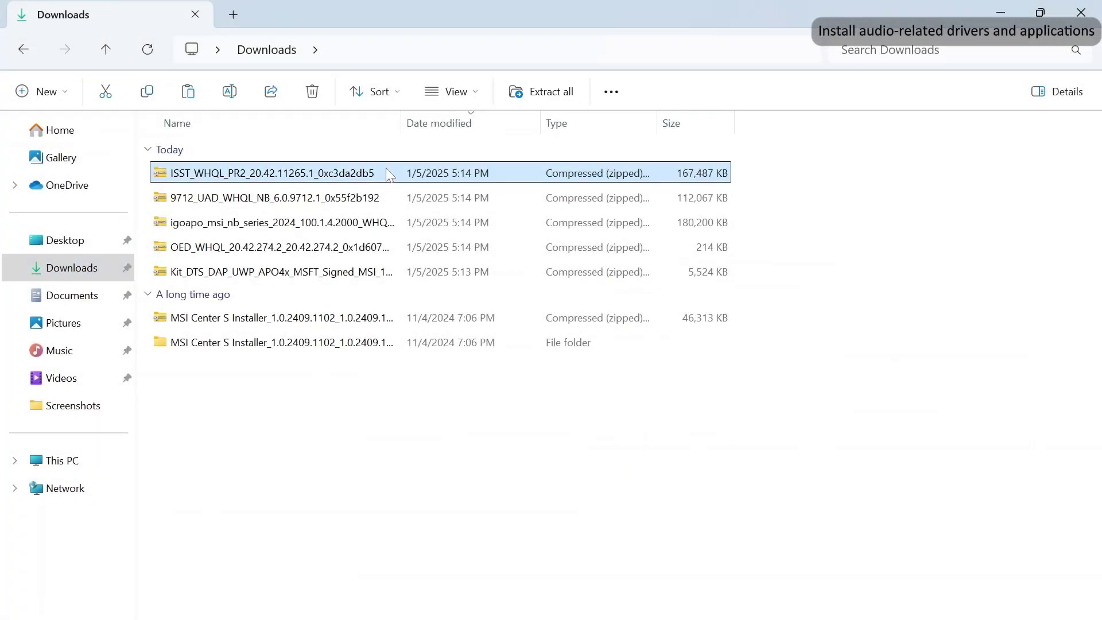
- Extract the ISST_WHQL_PR2_20.42.11265.1_0xc3da2db5 archive in Downloads to its default destination folder
right_click(386, 170)
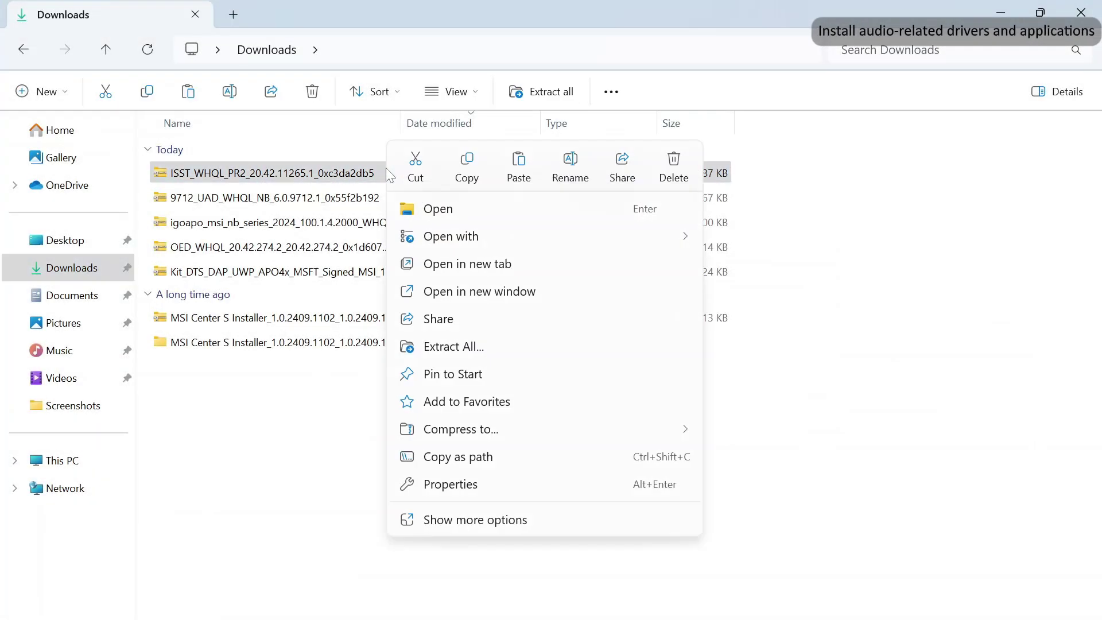
left_click(459, 347)
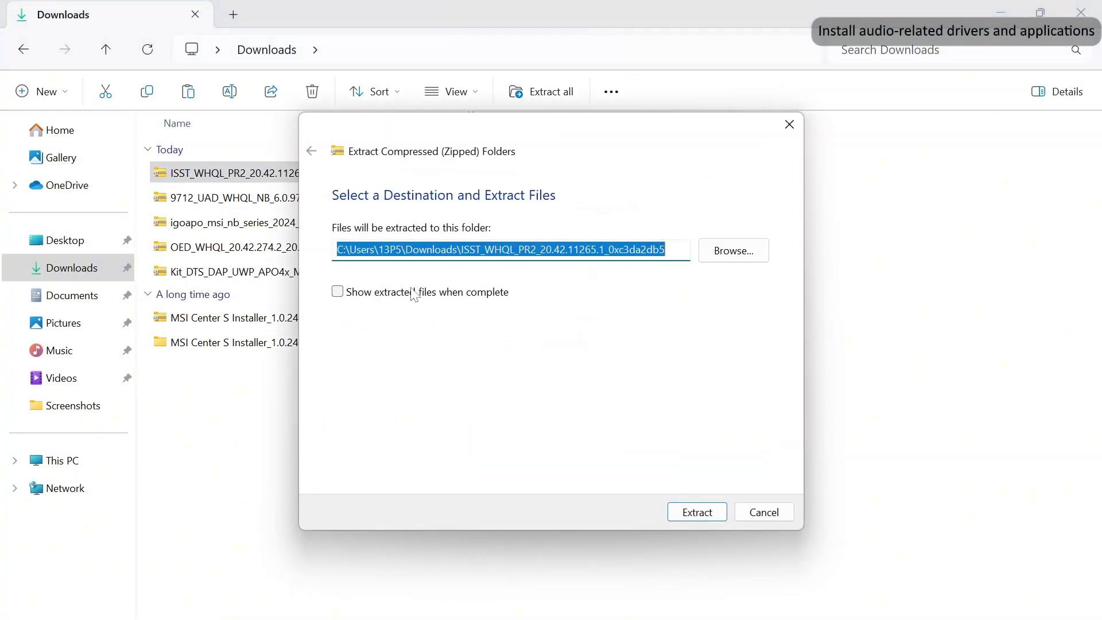
left_click(696, 511)
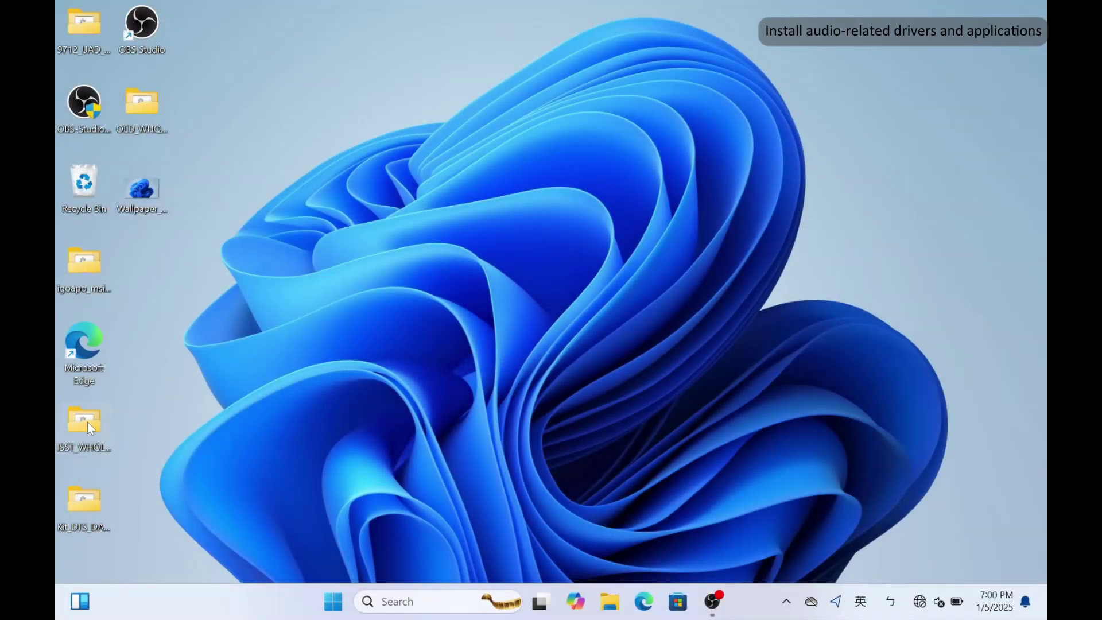
- Run the install batch file from the desktop's ISST_WHQL folder as administrator and allow it past SmartScreen
double_click(82, 423)
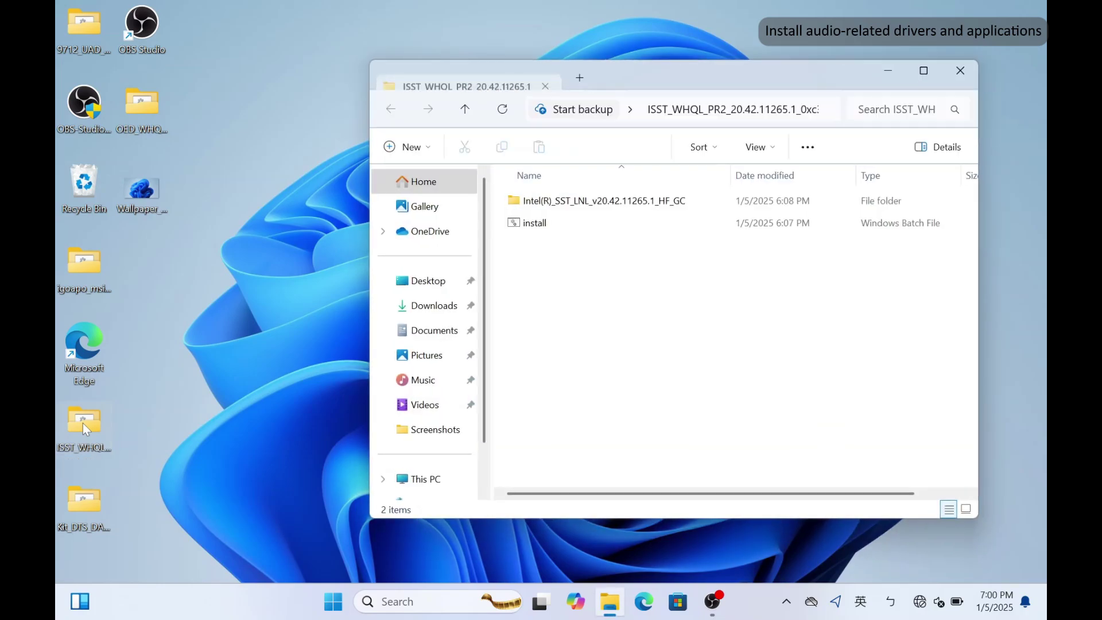
left_click(556, 225)
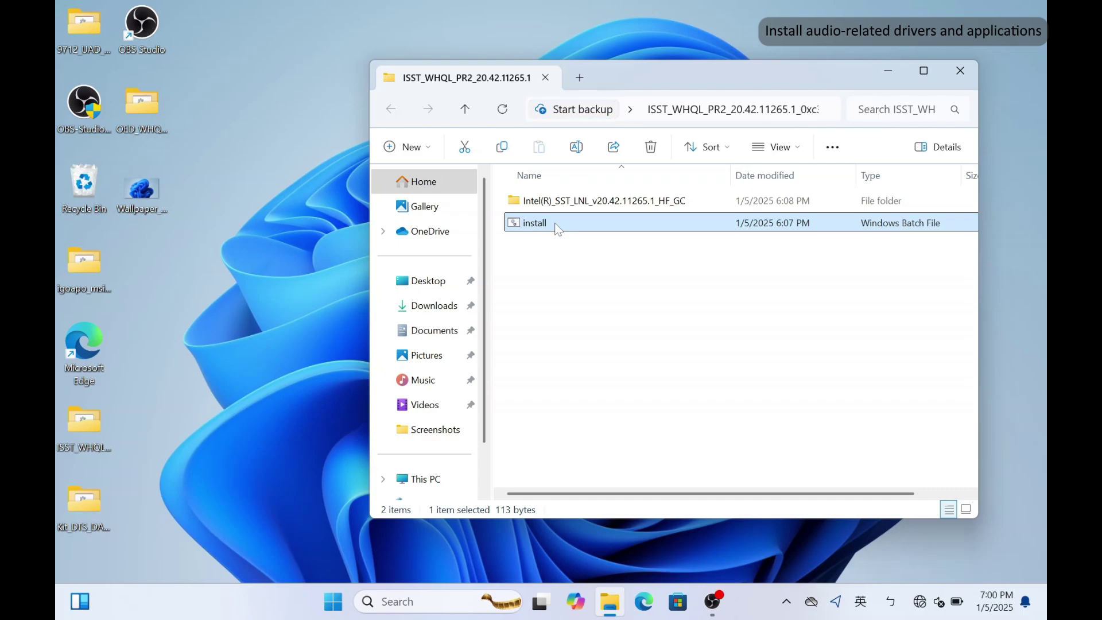
right_click(555, 229)
left_click(664, 335)
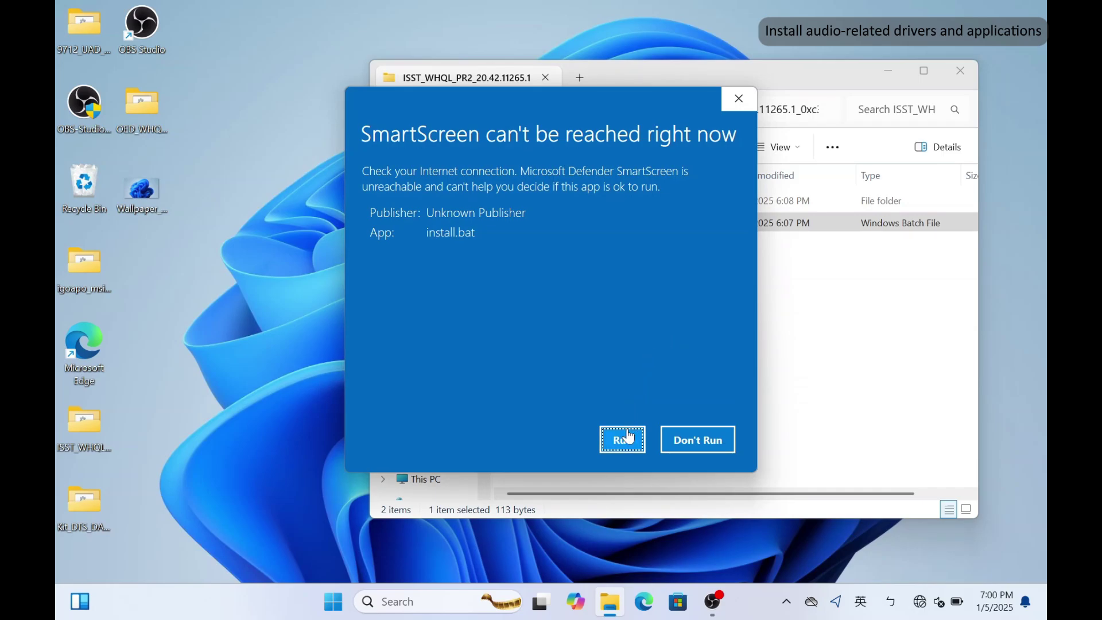
left_click(628, 439)
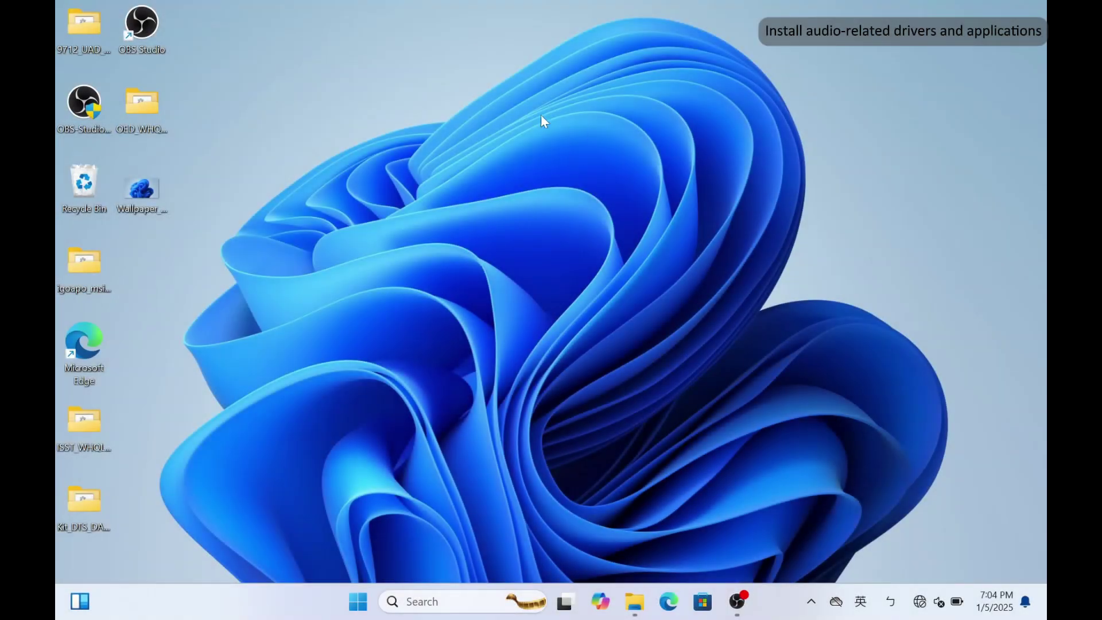
- Open the OED_WHQL_20.42.274.2 folder on the desktop and run its Install batch file as administrator
double_click(148, 111)
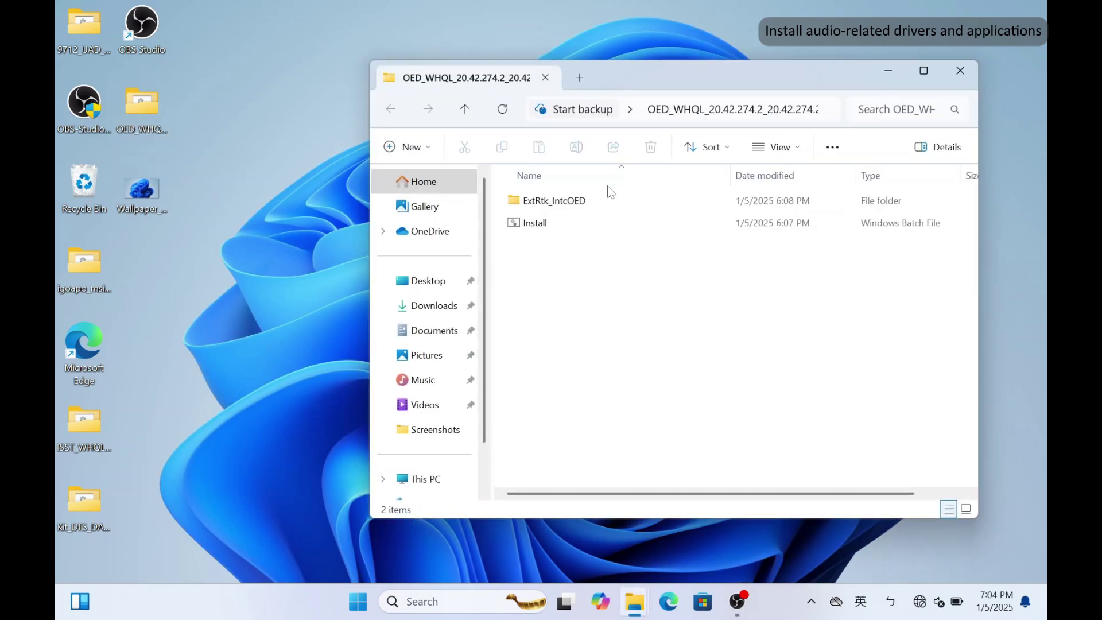
left_click(625, 220)
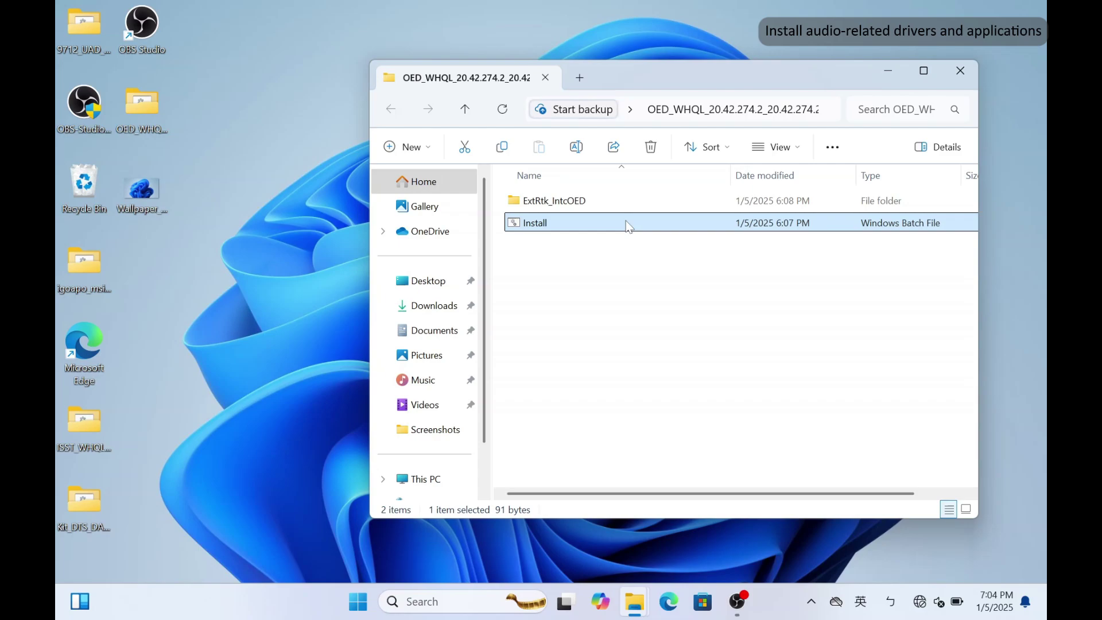
right_click(625, 221)
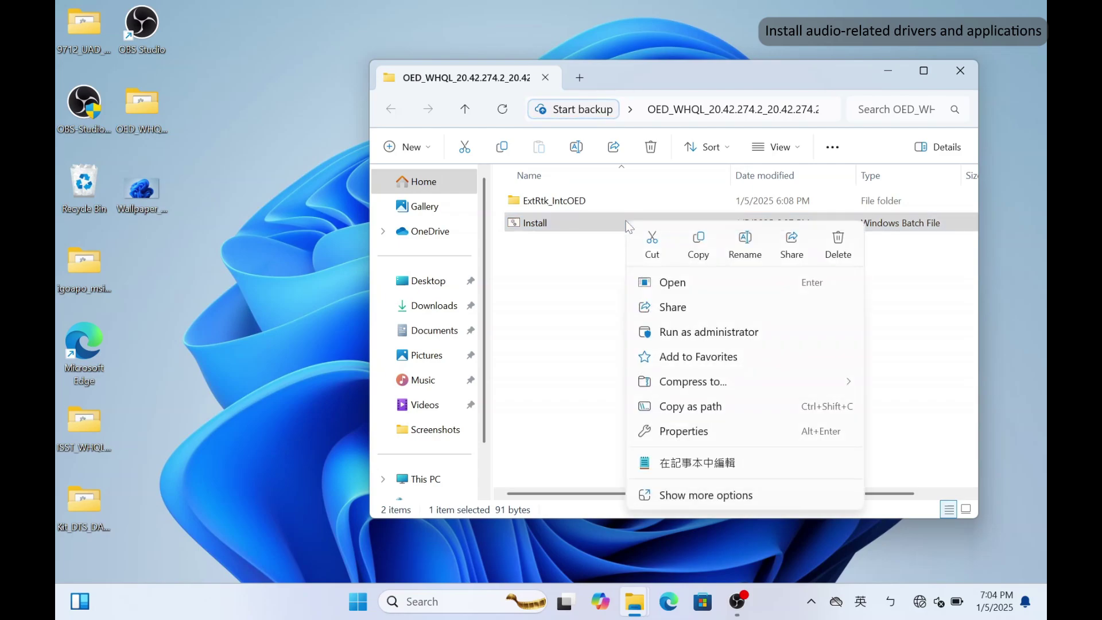
left_click(695, 333)
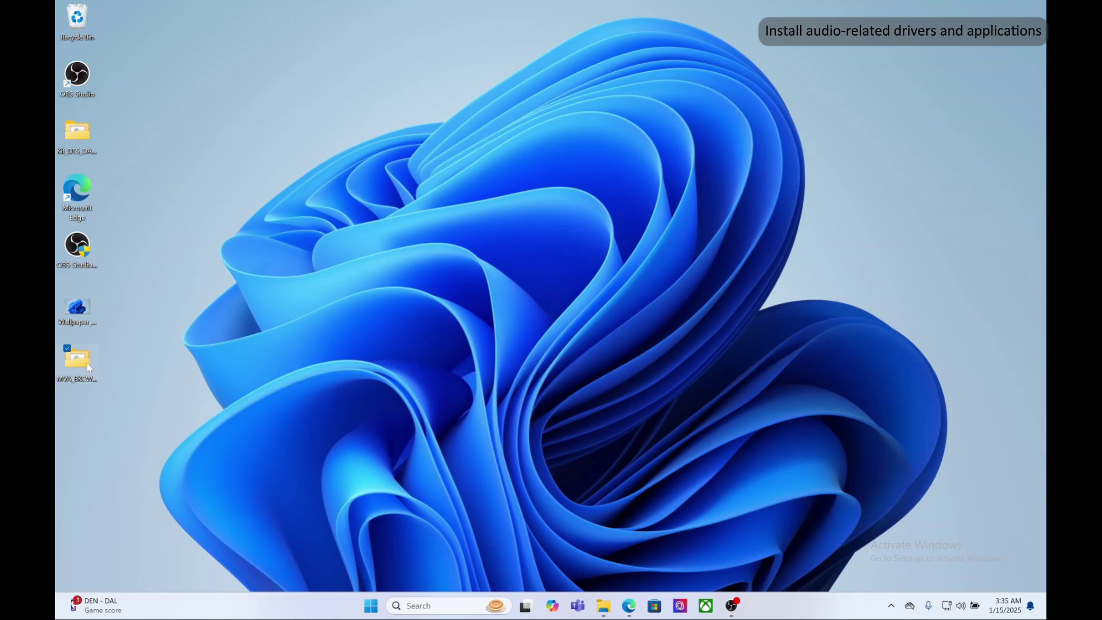
- Open the desktop's MVA_BKCWW45_1.0.3178.0 folder, run install.bat as administrator and allow it past SmartScreen
double_click(87, 363)
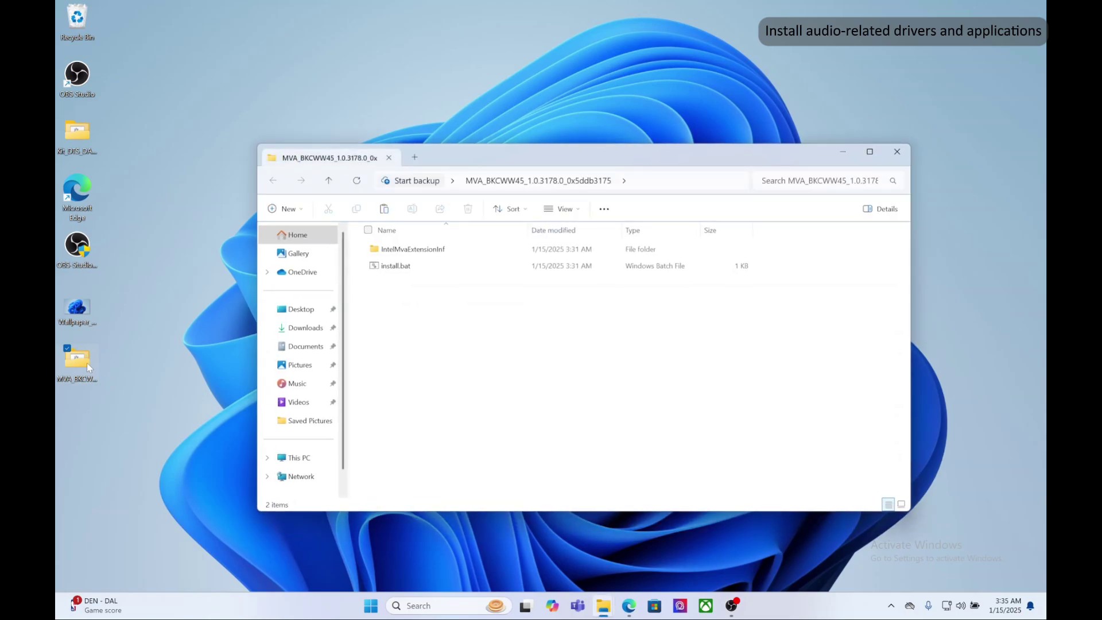
left_click(427, 270)
right_click(428, 269)
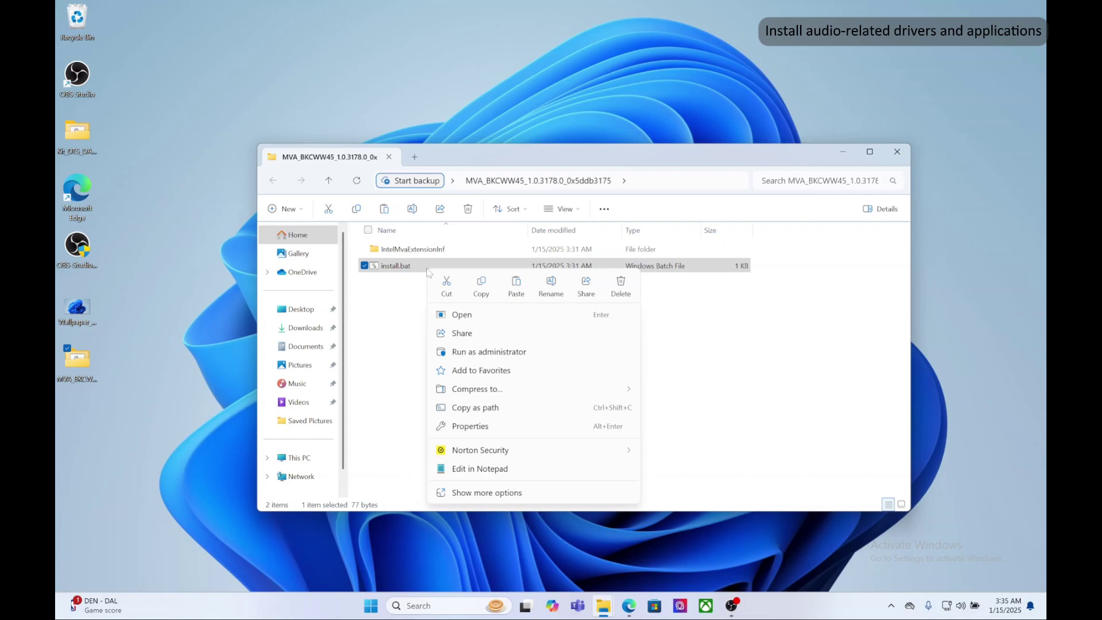
left_click(477, 352)
left_click(436, 217)
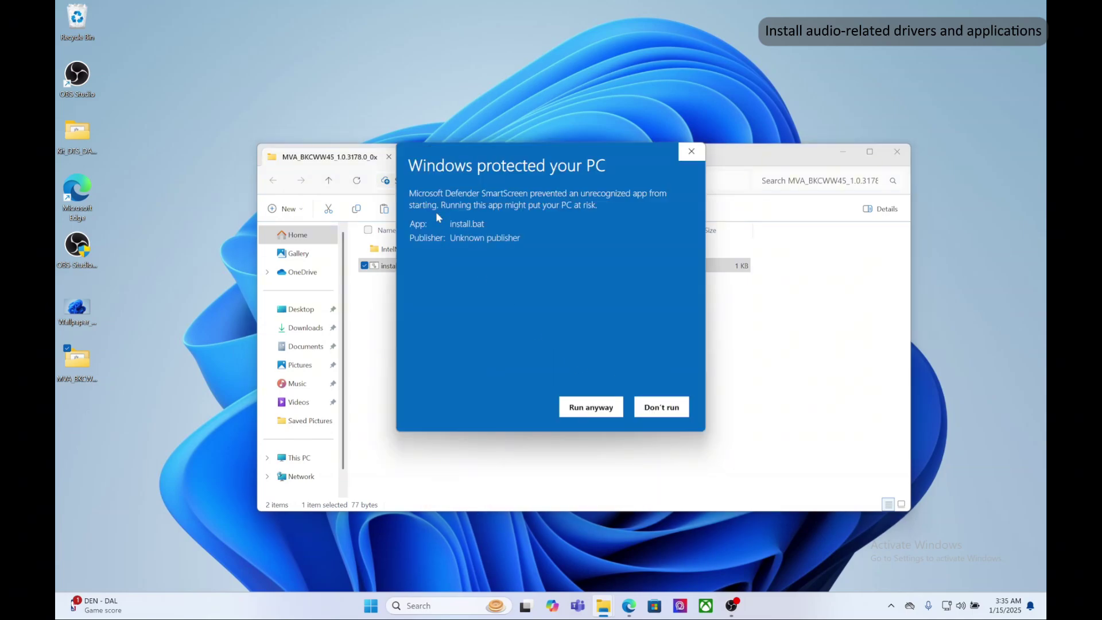
left_click(610, 419)
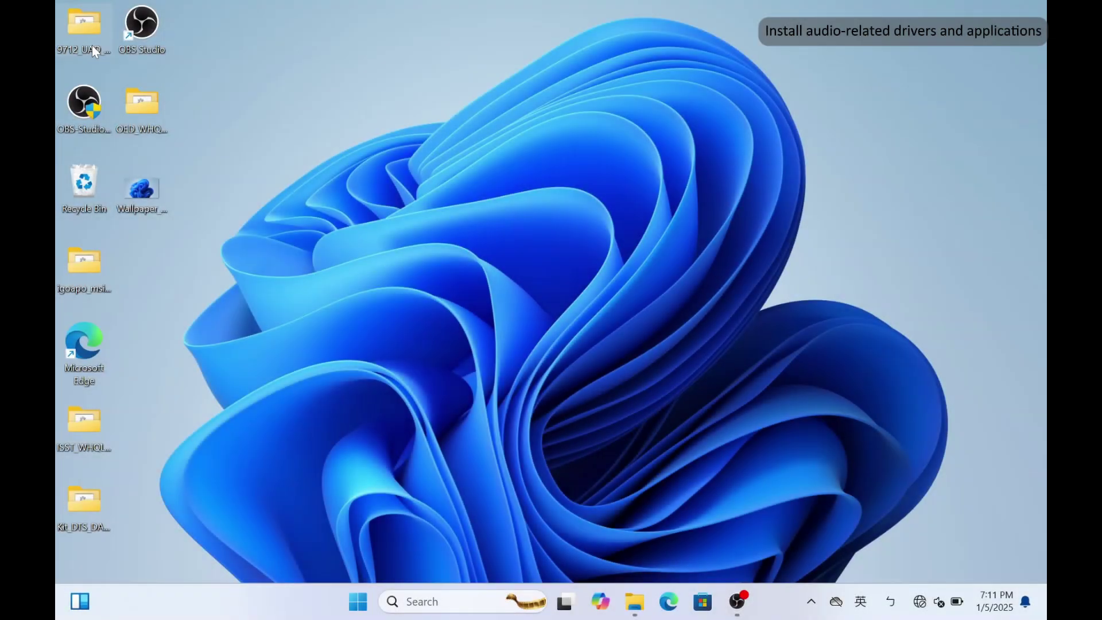
- Open the desktop's 9712_UAD_WHQL_NB_6.0.9712.1 folder, run its install batch file as administrator and allow it past SmartScreen
double_click(91, 45)
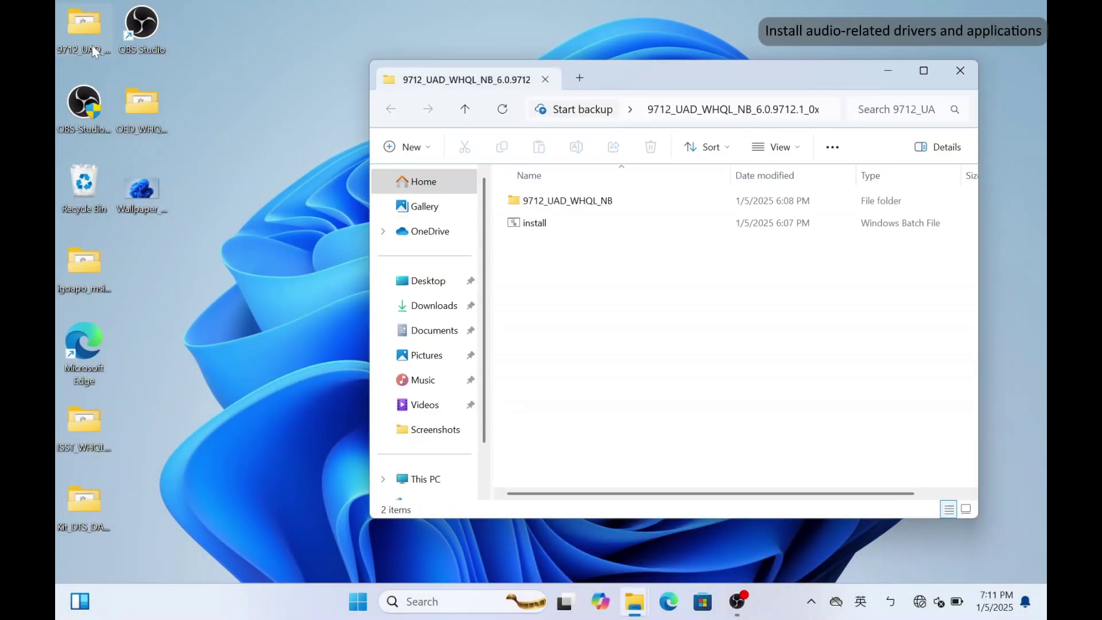
left_click(538, 224)
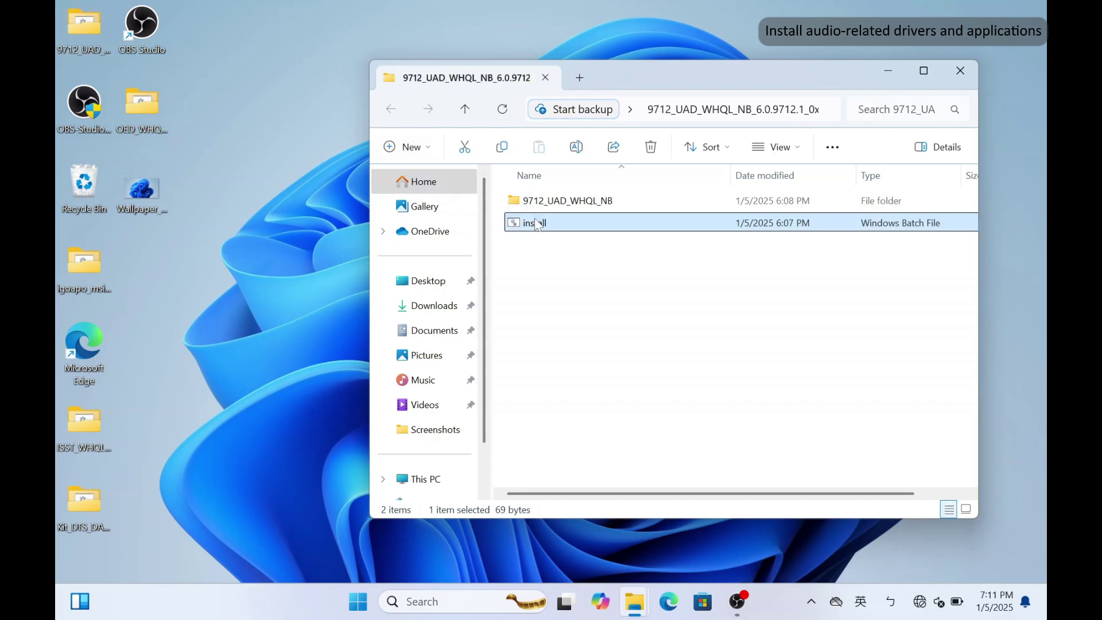
right_click(537, 224)
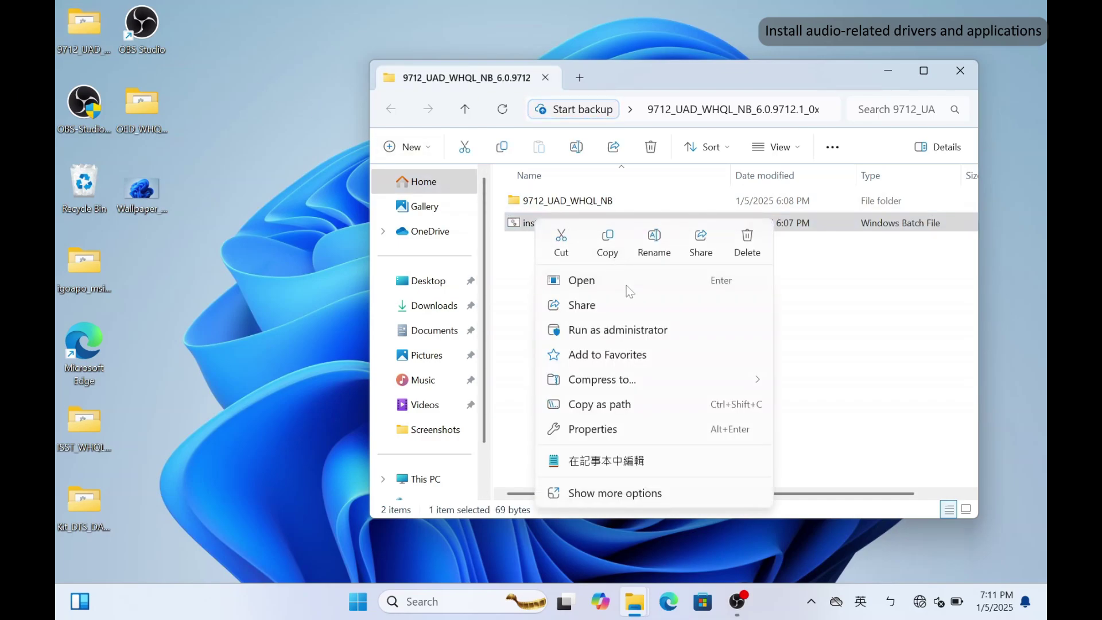
left_click(635, 330)
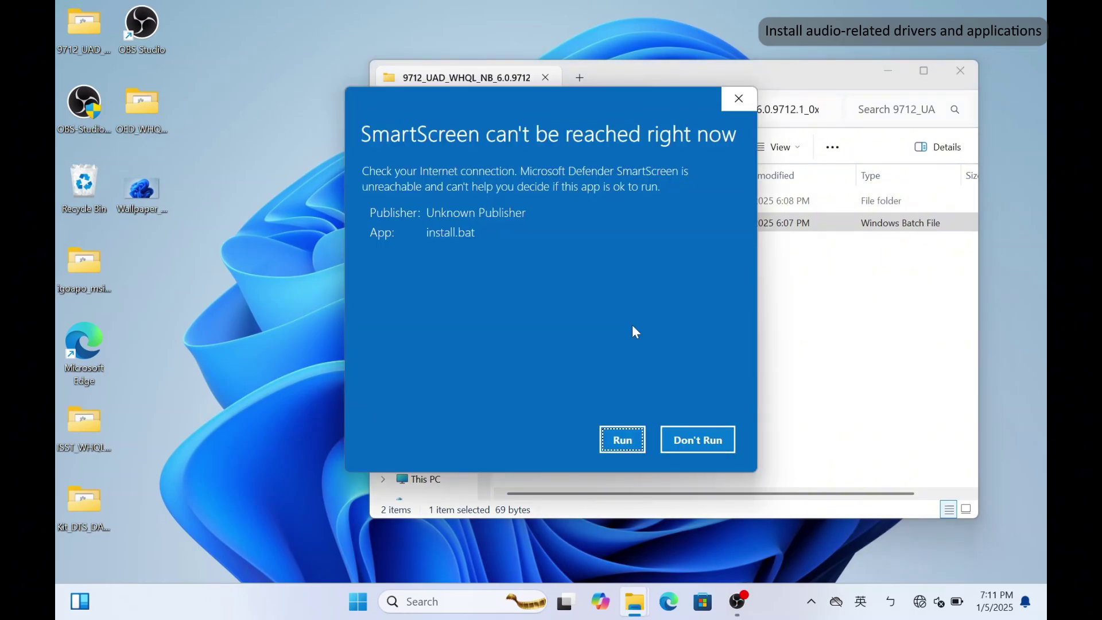
left_click(623, 440)
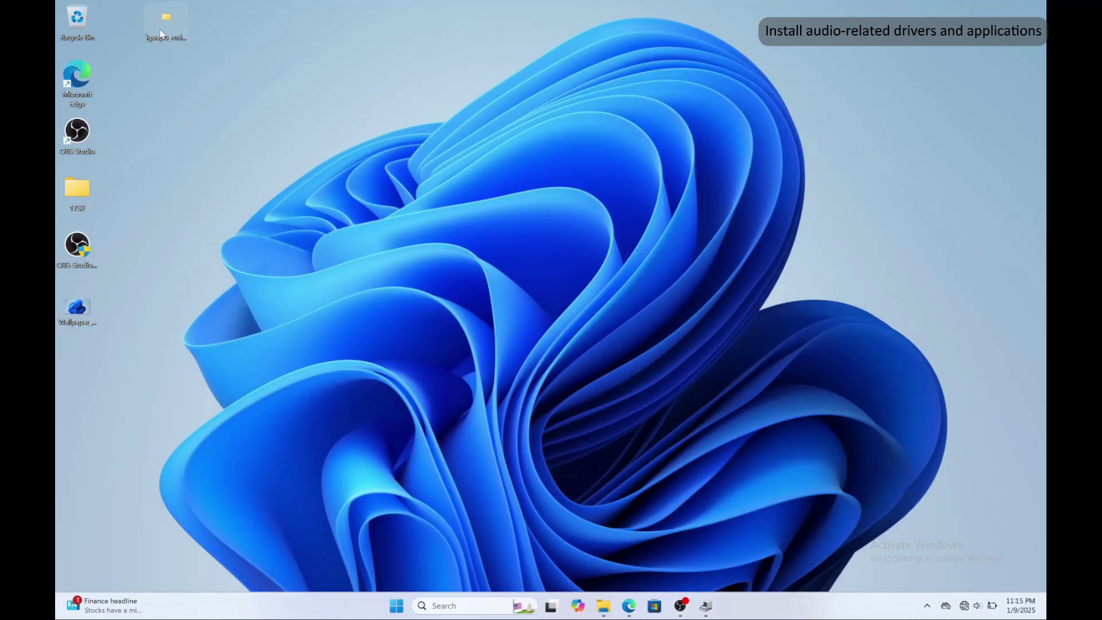
- Run install_all.bat as administrator from the igoapo_msi_nb_series_0320_100.1.4.1354_WHQL subfolder of the desktop's igoapo folder
double_click(161, 35)
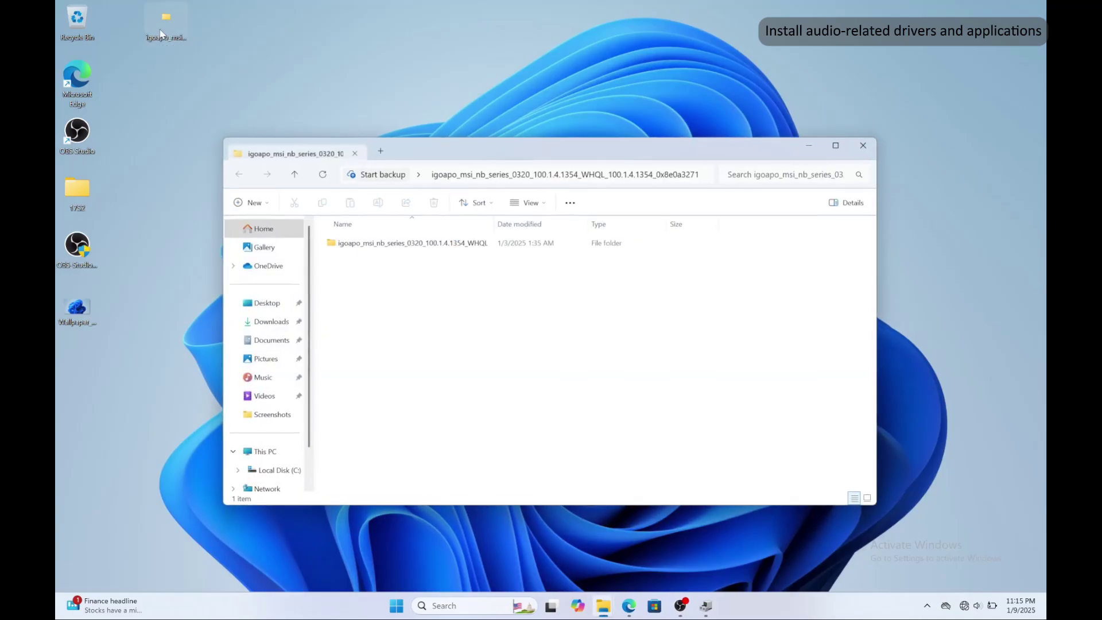
double_click(410, 245)
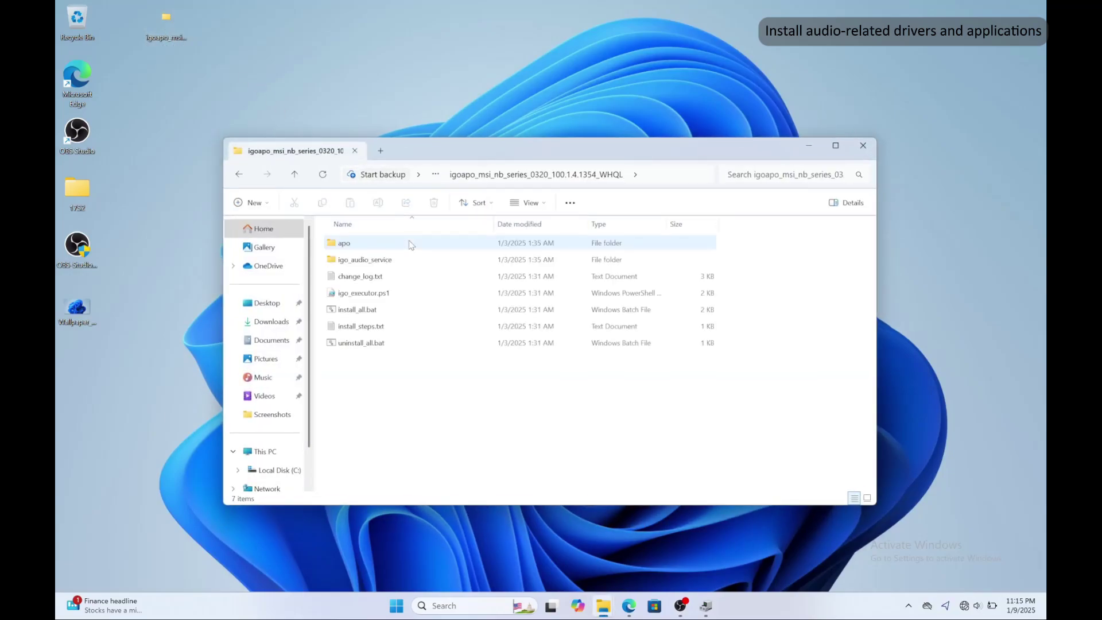
left_click(400, 312)
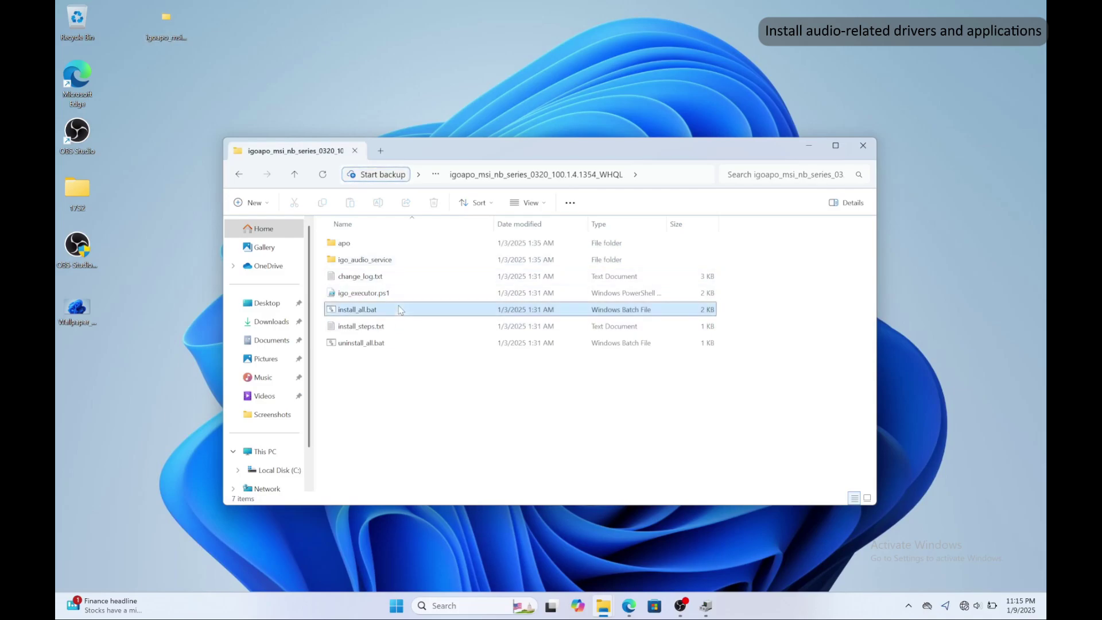
right_click(400, 316)
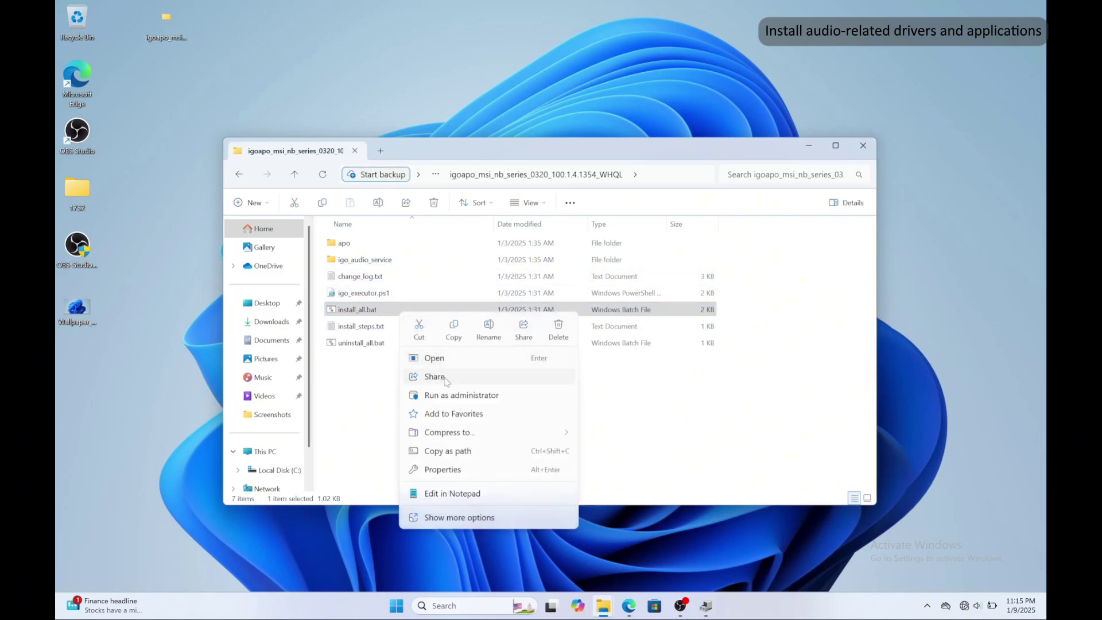
left_click(460, 400)
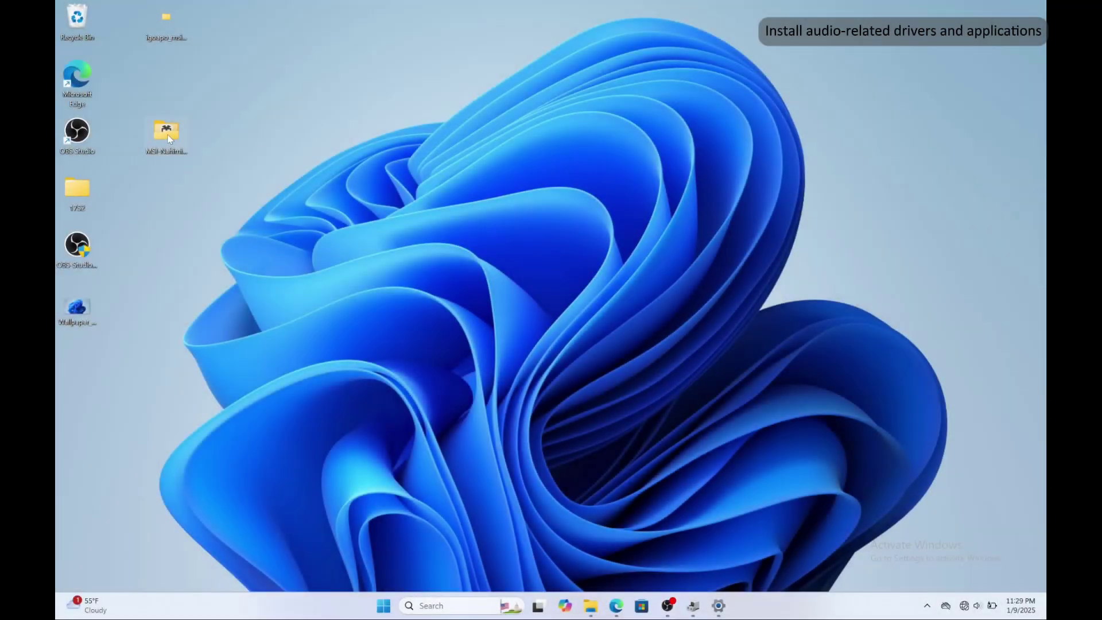
- Run the MSI-NahimicRestoreTool-APO4-SWCv4.9.7.0-EXTv1.5.12.0.exe application from its desktop folder as administrator and allow it past SmartScreen
double_click(167, 133)
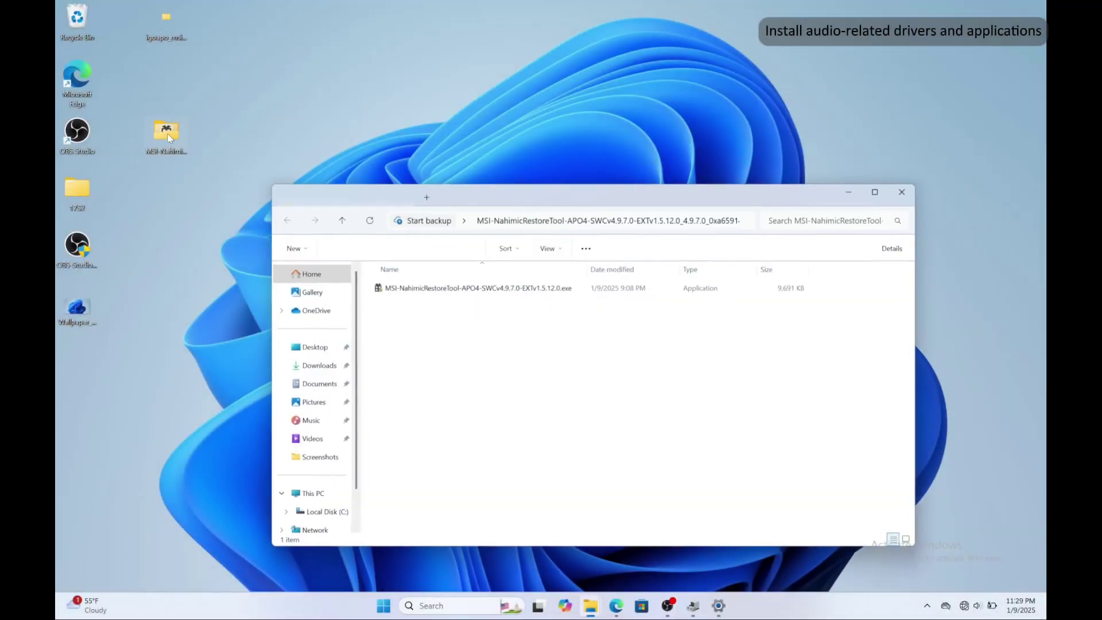
right_click(434, 292)
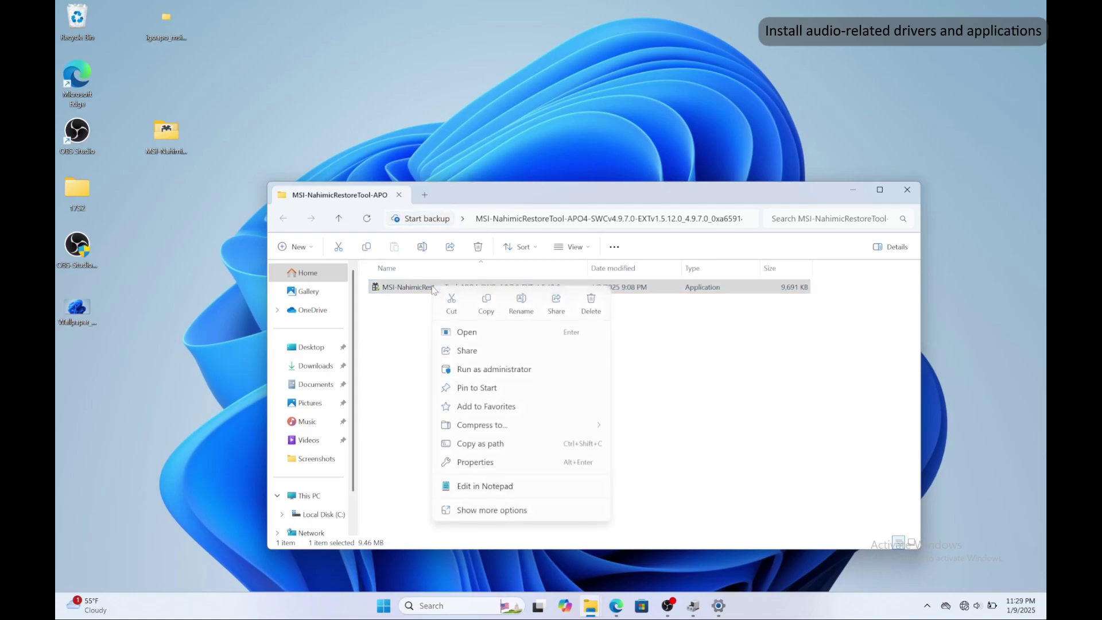
left_click(489, 370)
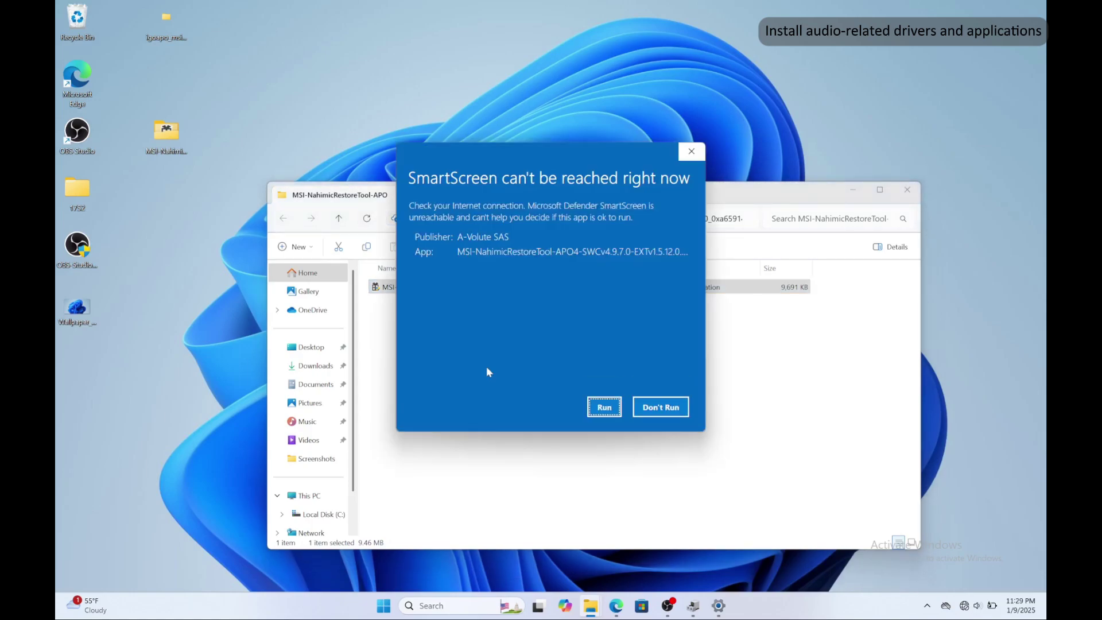
left_click(601, 409)
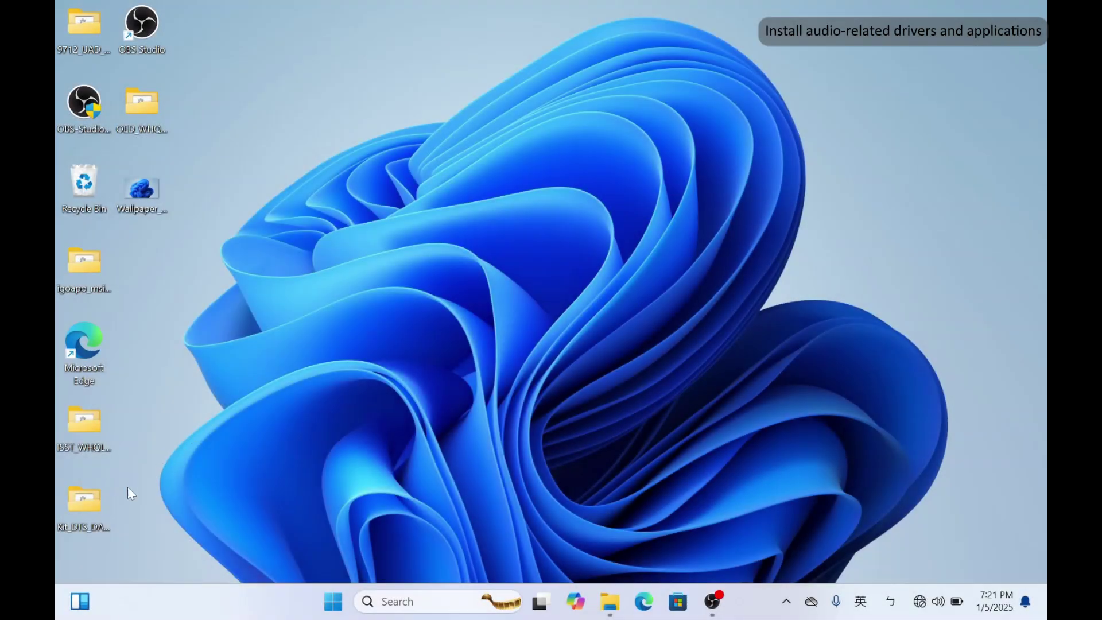
- Open the desktop's Kit_DTS_DAP_UWP_APO4x folder, run its install batch file as administrator and allow it past SmartScreen
double_click(92, 504)
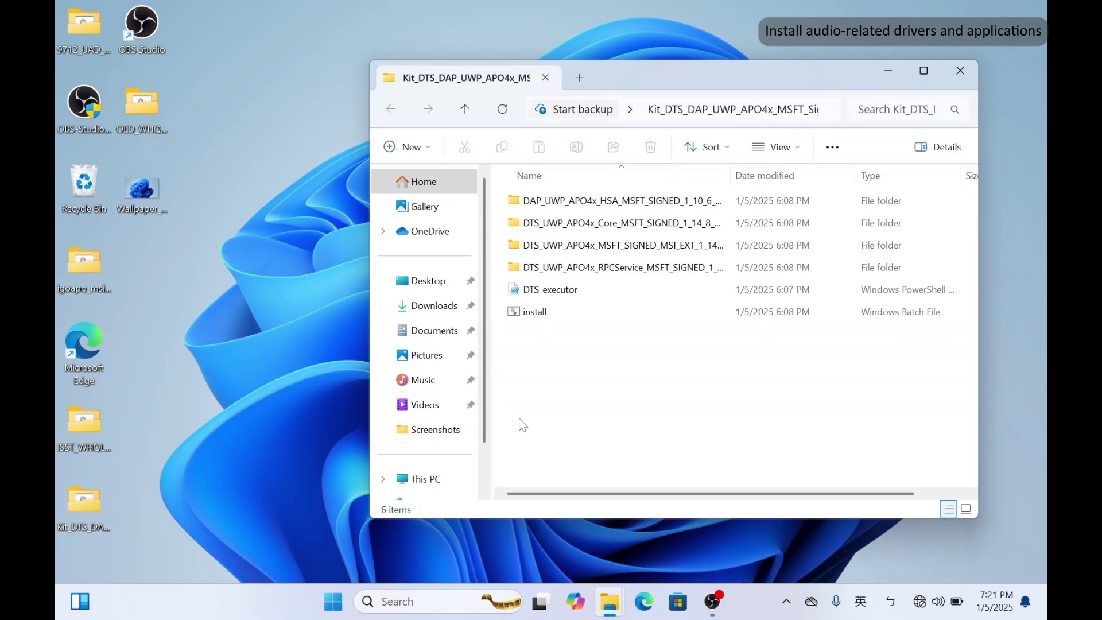
left_click(610, 320)
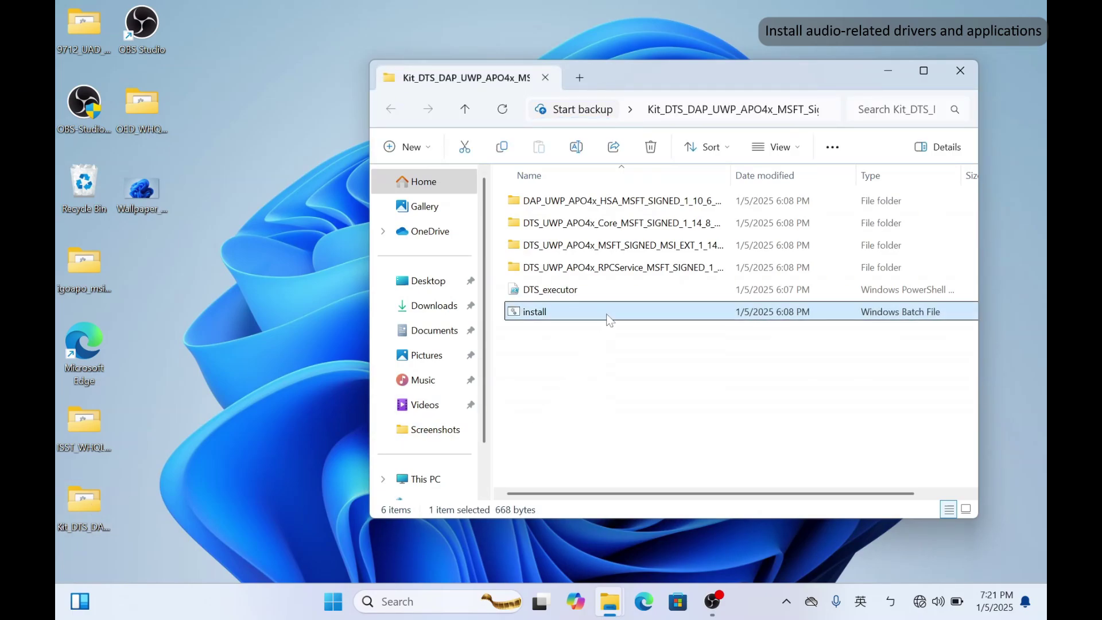
right_click(609, 319)
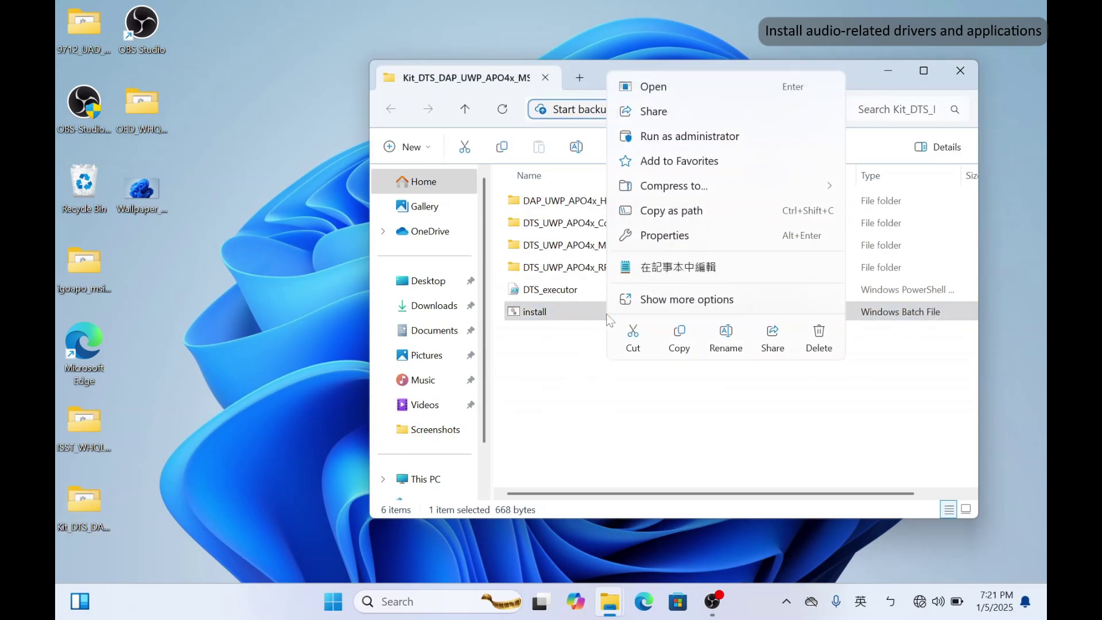
left_click(670, 136)
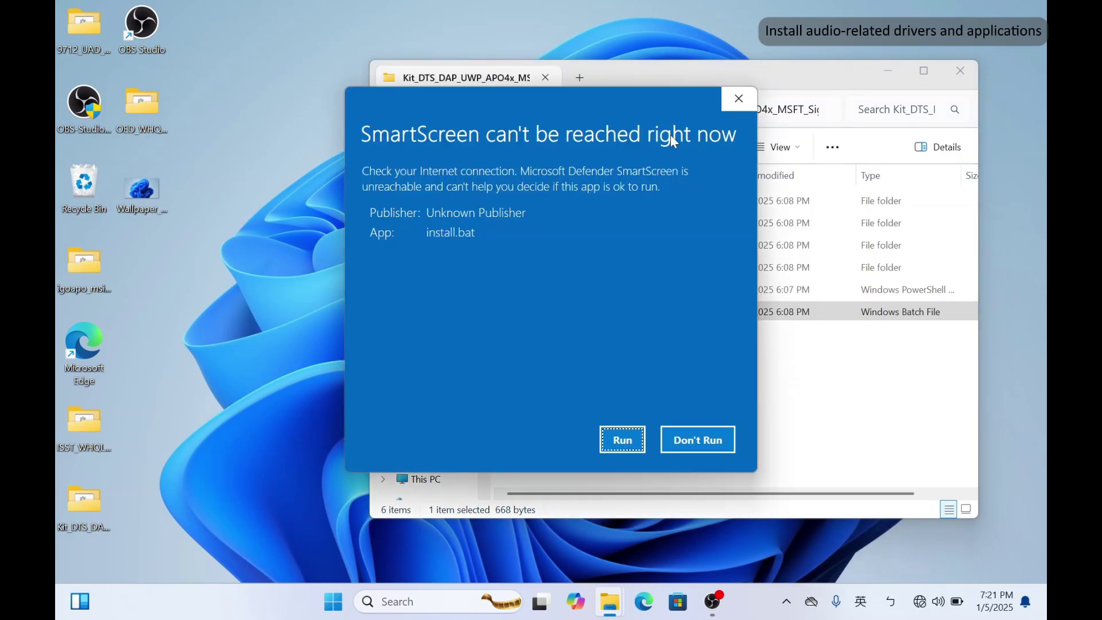
left_click(622, 439)
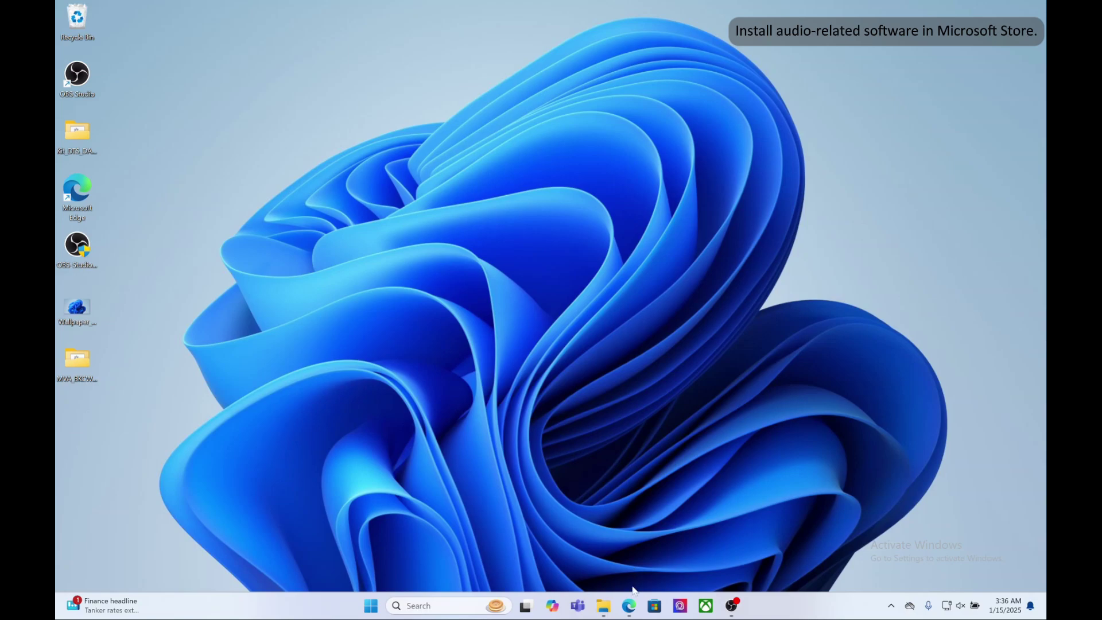
- Switch to Microsoft Edge and open the MSI support page for the Summit E16 AI Evo A1MTG model
left_click(629, 607)
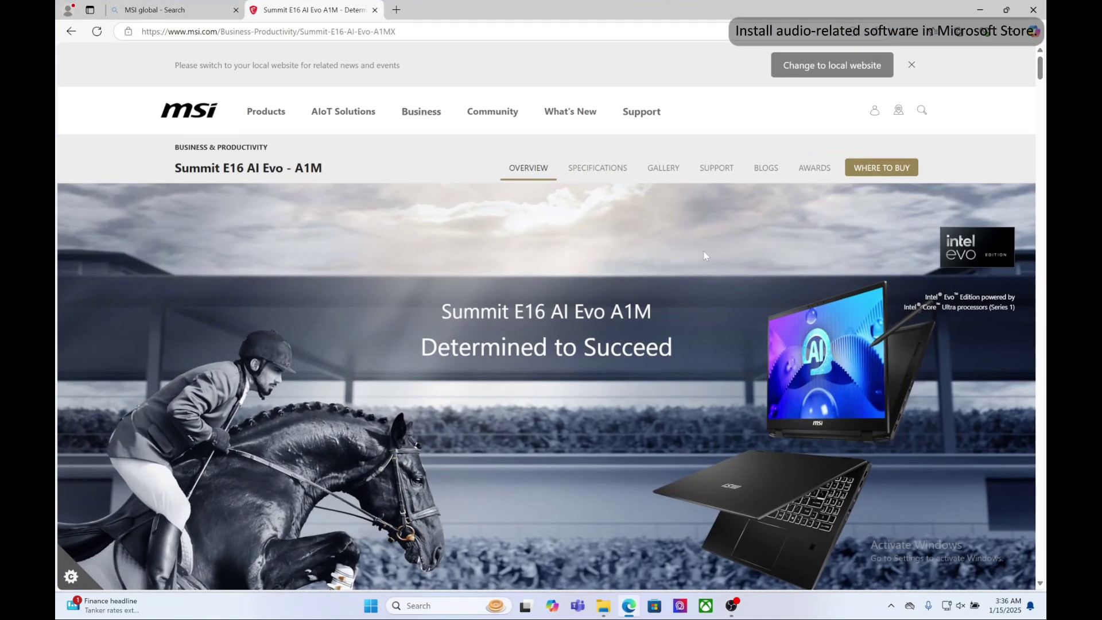
left_click(725, 171)
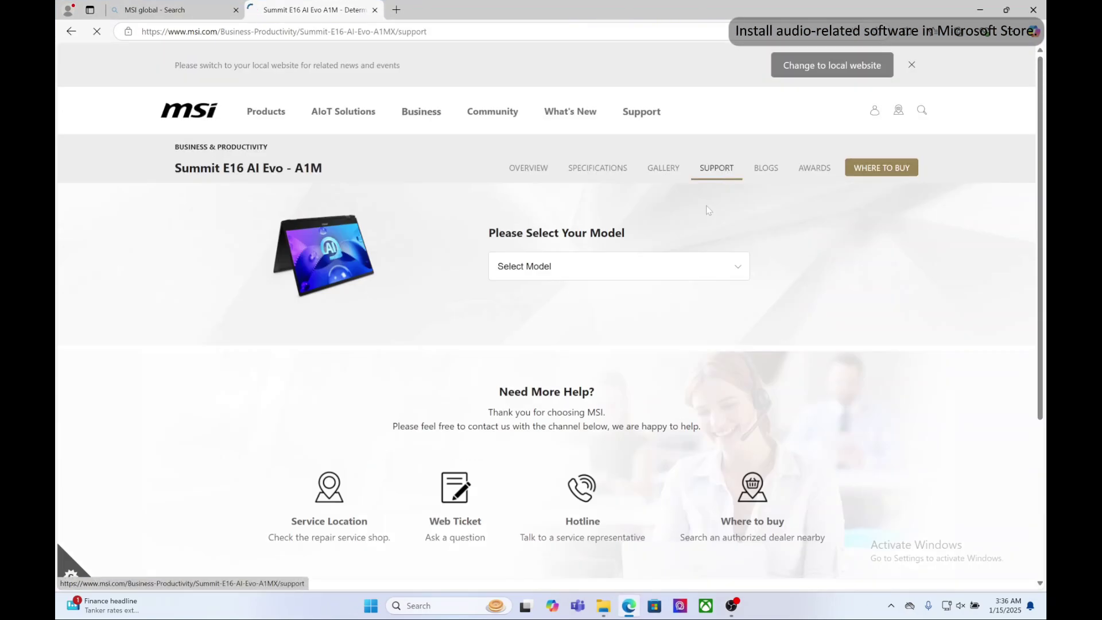
left_click(689, 270)
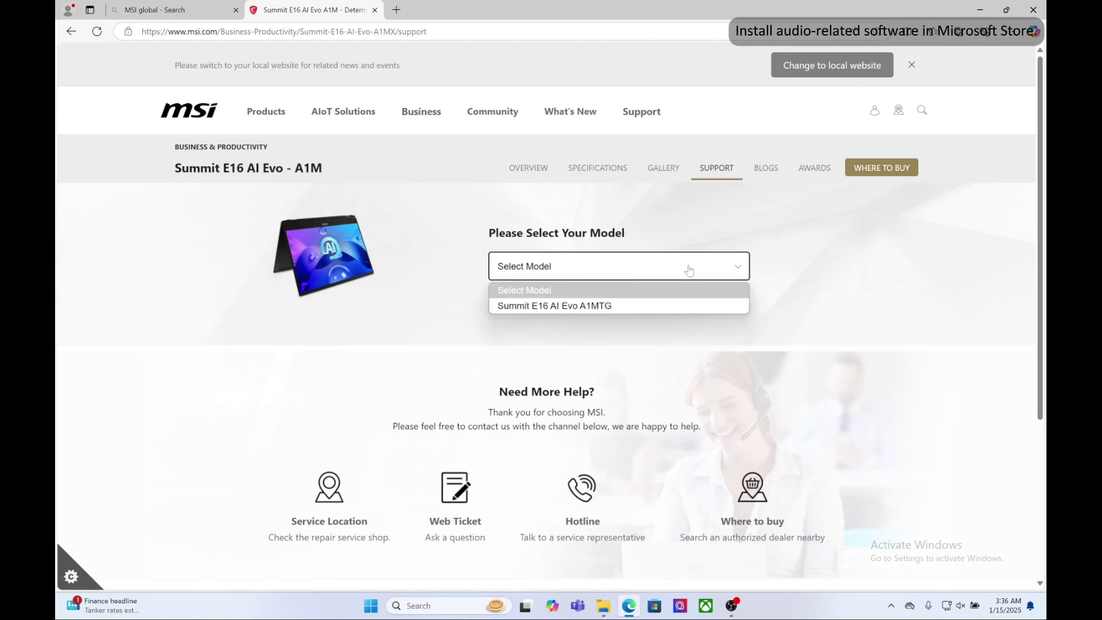
left_click(663, 307)
scroll(629, 418, "down", 1)
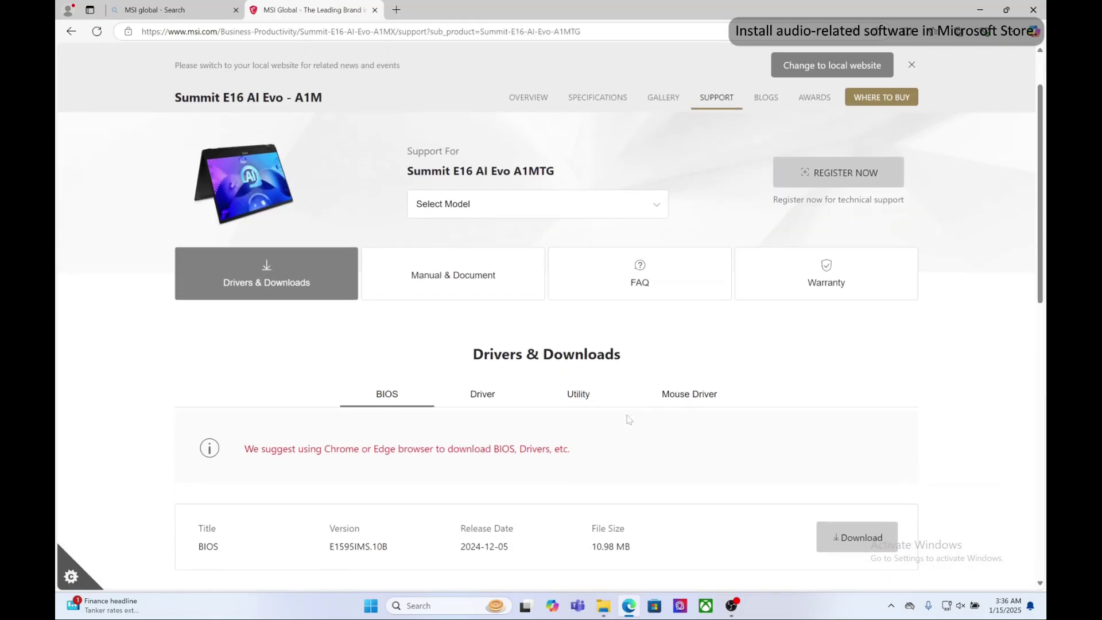
- Find Realtek Audio Control among the model's utility downloads and get the app from the Microsoft Store
left_click(595, 394)
scroll(597, 396, "down", 6)
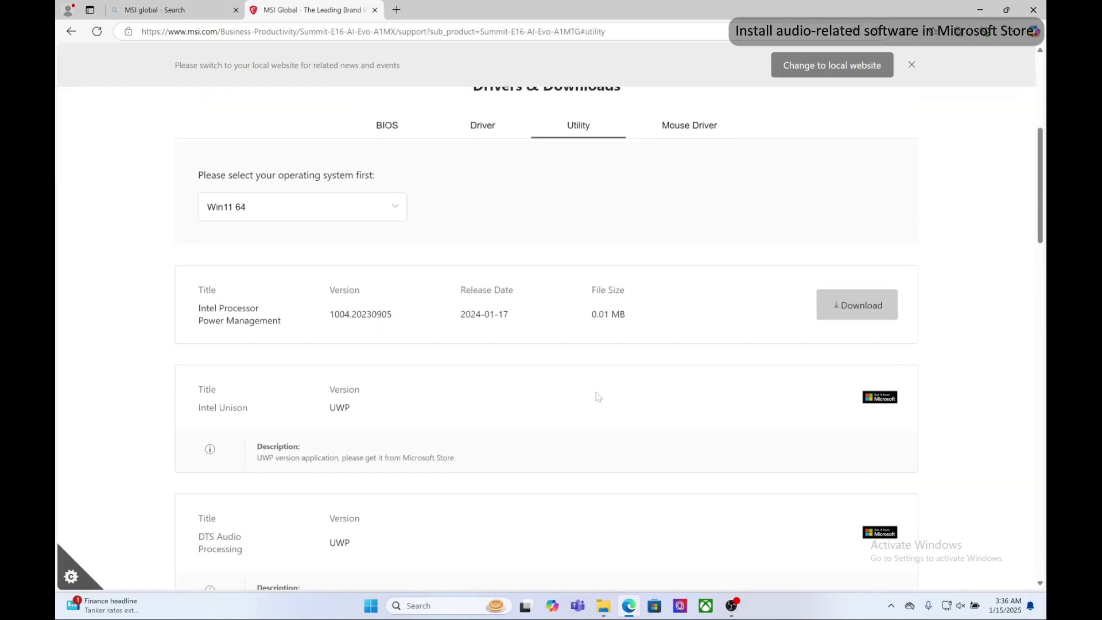
scroll(597, 395, "down", 7)
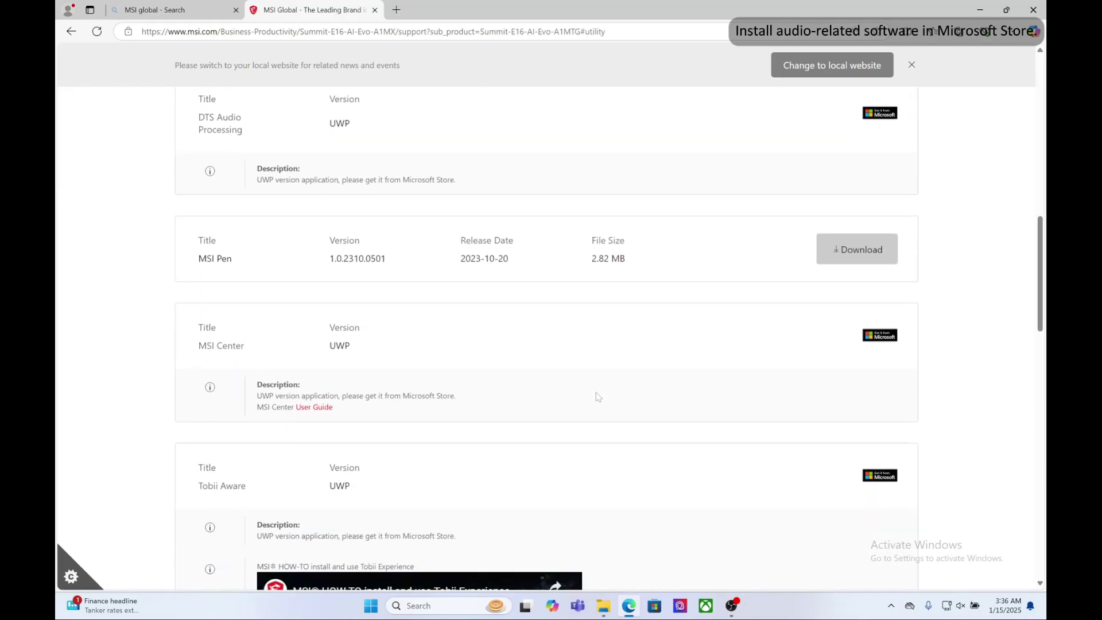
scroll(597, 396, "down", 7)
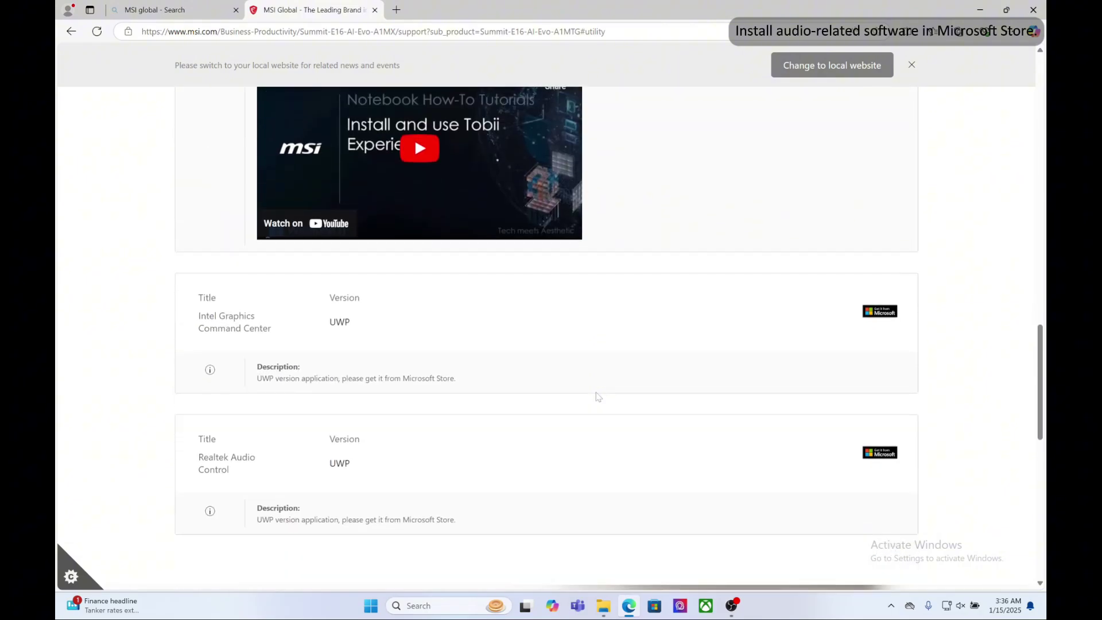
left_click(875, 410)
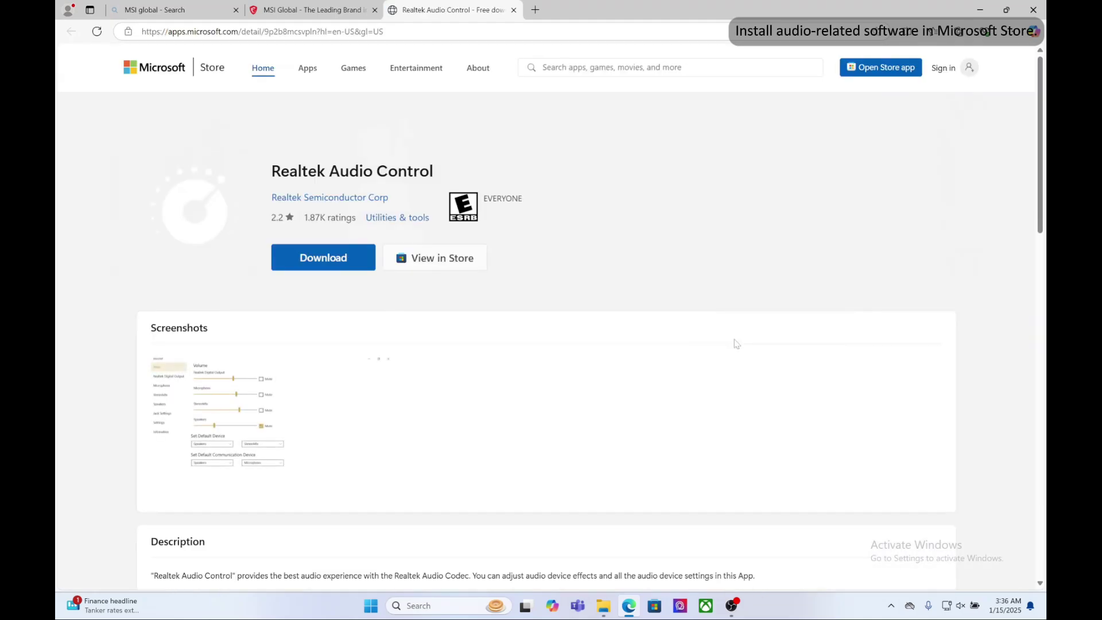
left_click(361, 261)
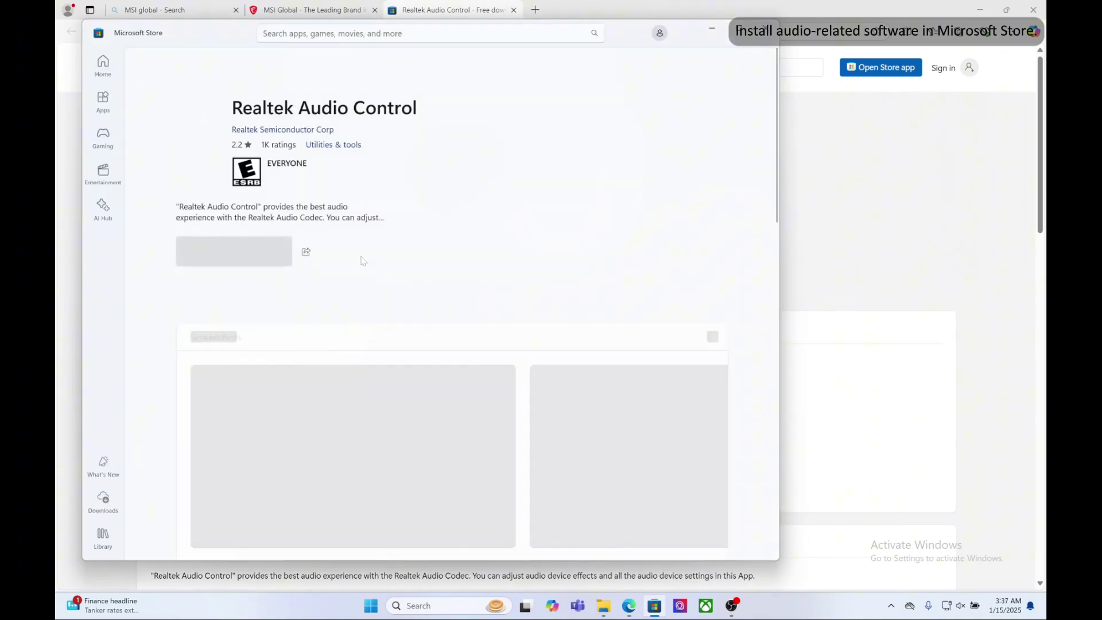
left_click(252, 250)
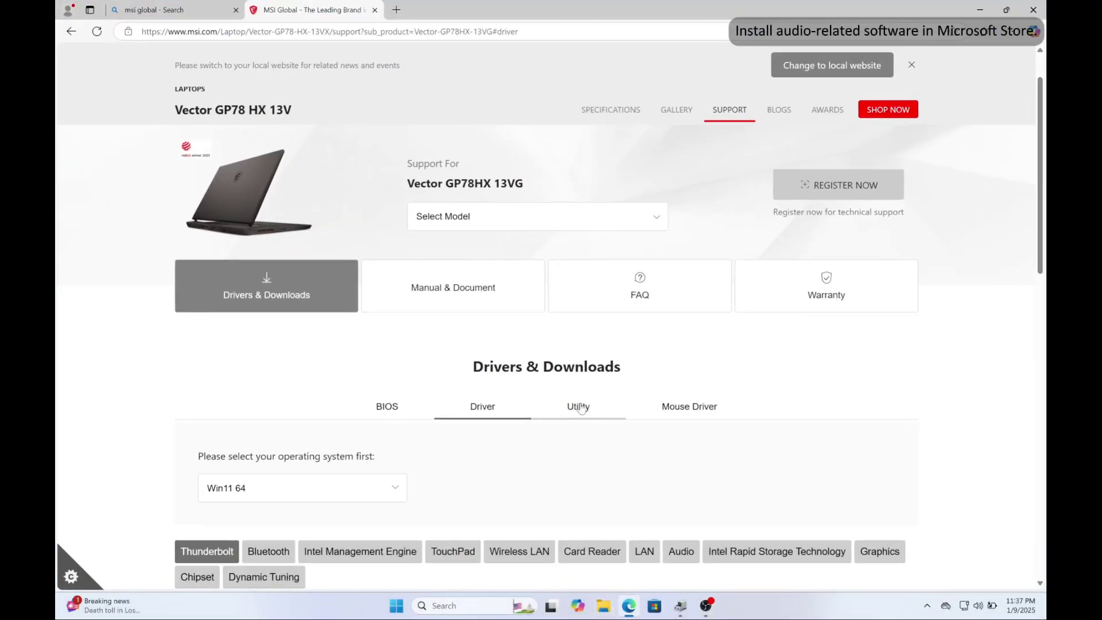
- Find Nahimic 3 among the Vector GP78HX 13VG's utility downloads and open its Microsoft Store page in English (United States)
left_click(581, 408)
scroll(542, 406, "down", 7)
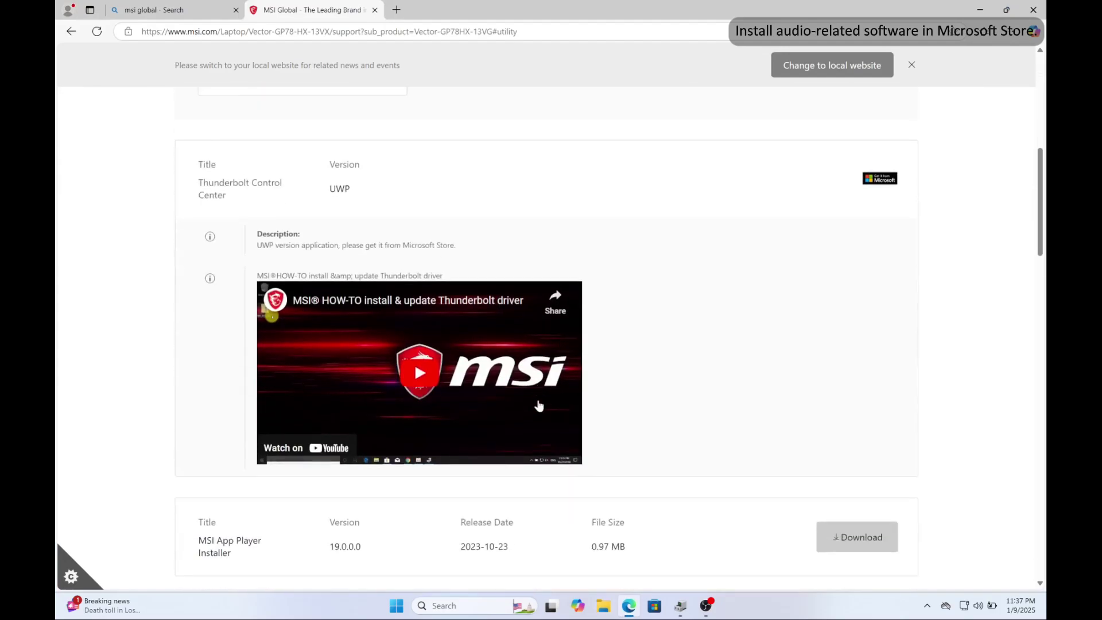
scroll(539, 405, "down", 9)
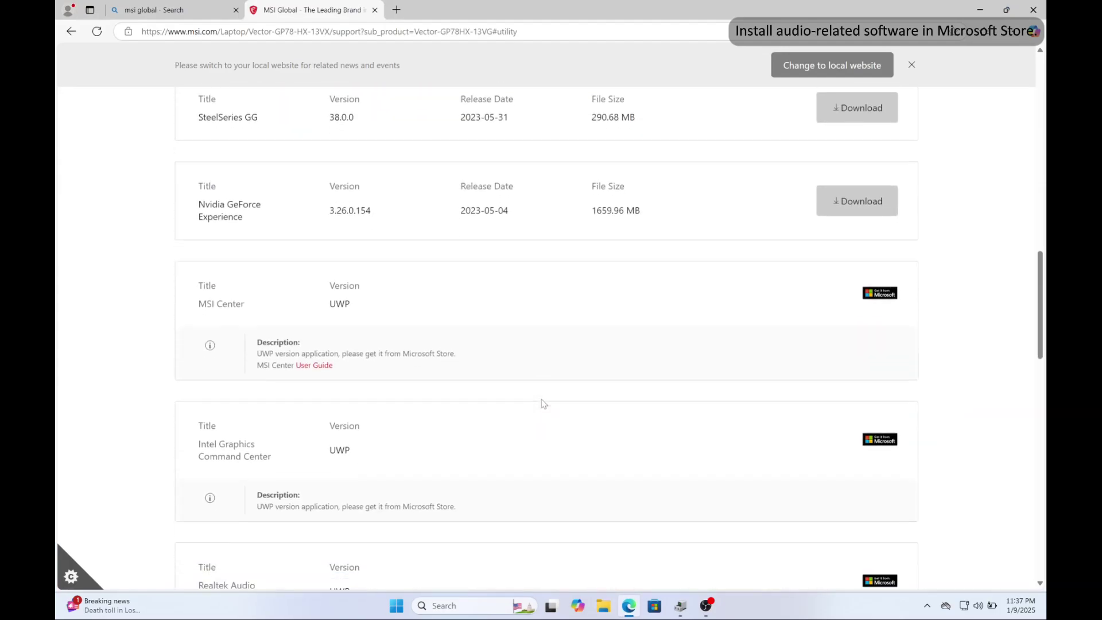
scroll(543, 404, "down", 2)
scroll(543, 403, "down", 4)
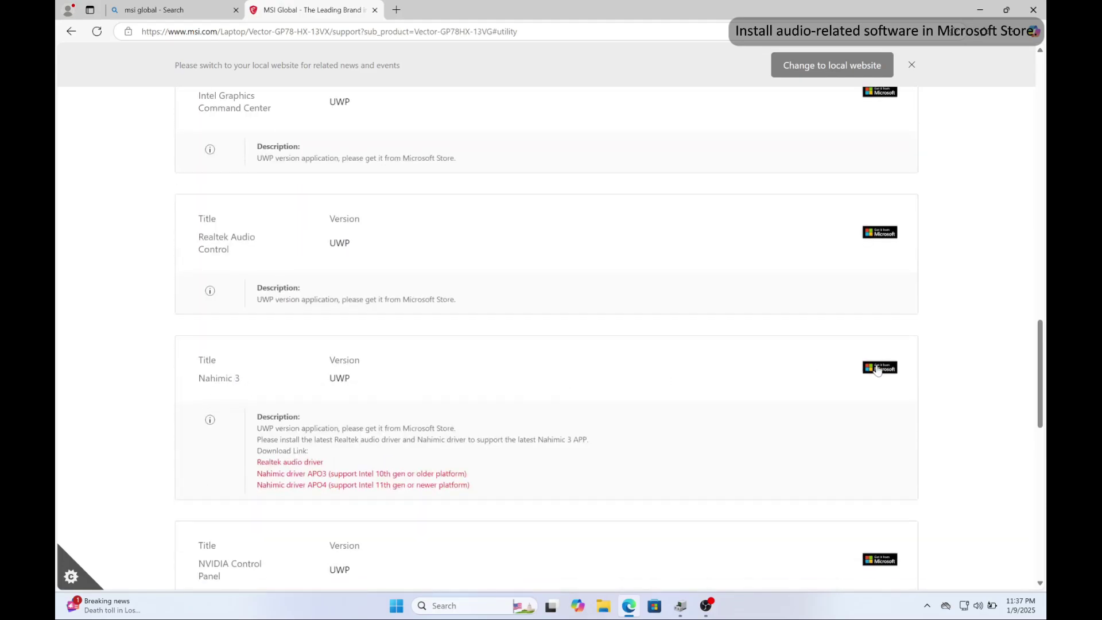
left_click(877, 368)
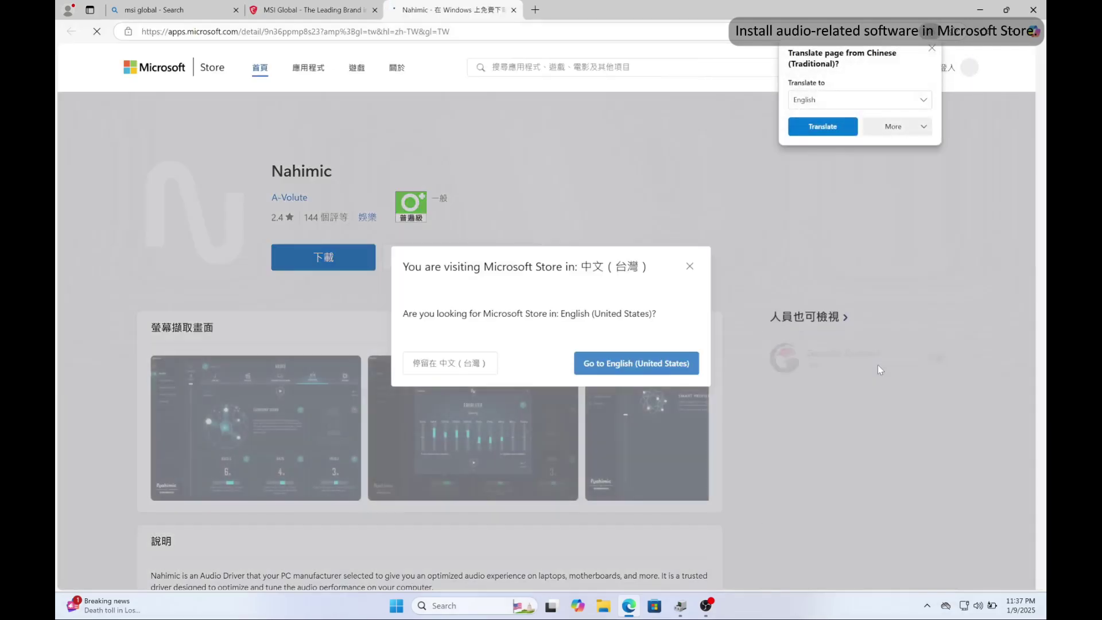
left_click(629, 368)
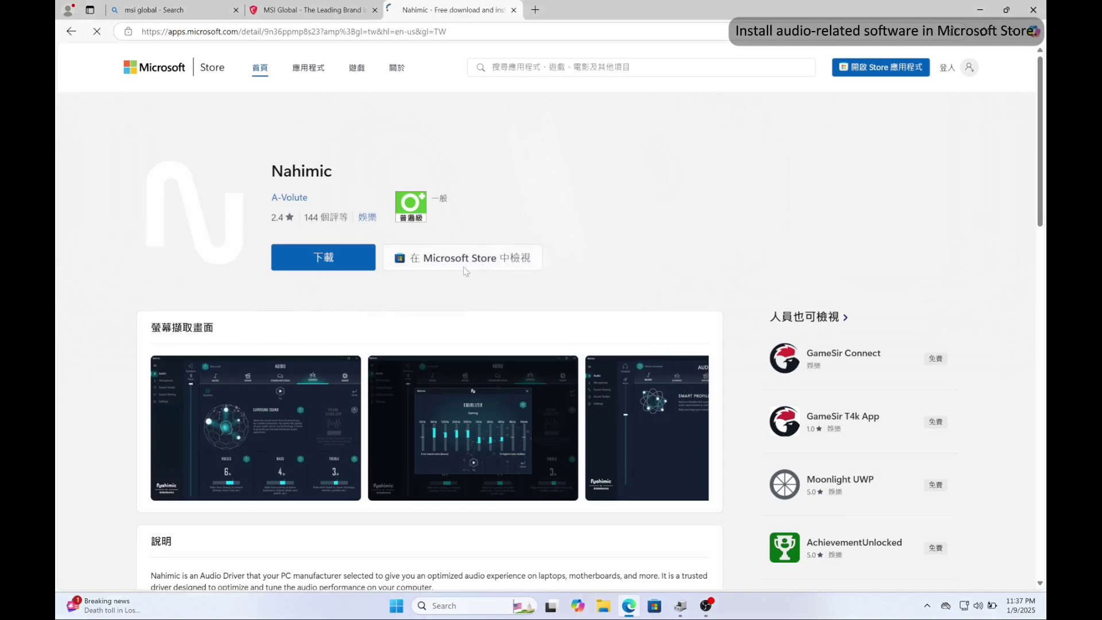
- Download the Nahimic installer, show it in its download folder and run Nahimic Installer.exe from there
left_click(346, 265)
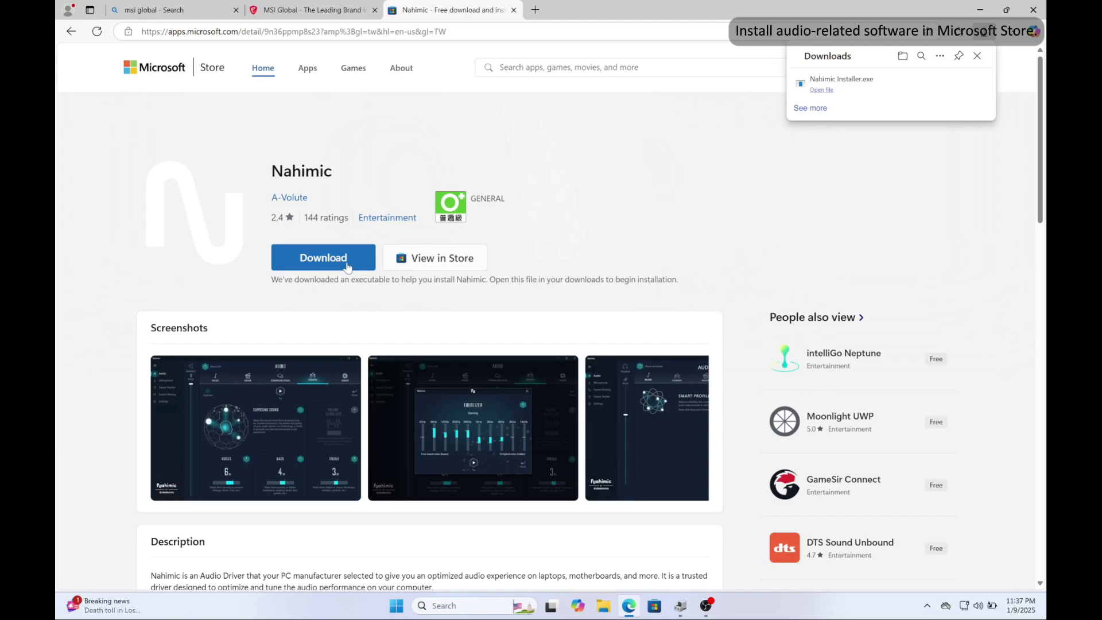
left_click(941, 85)
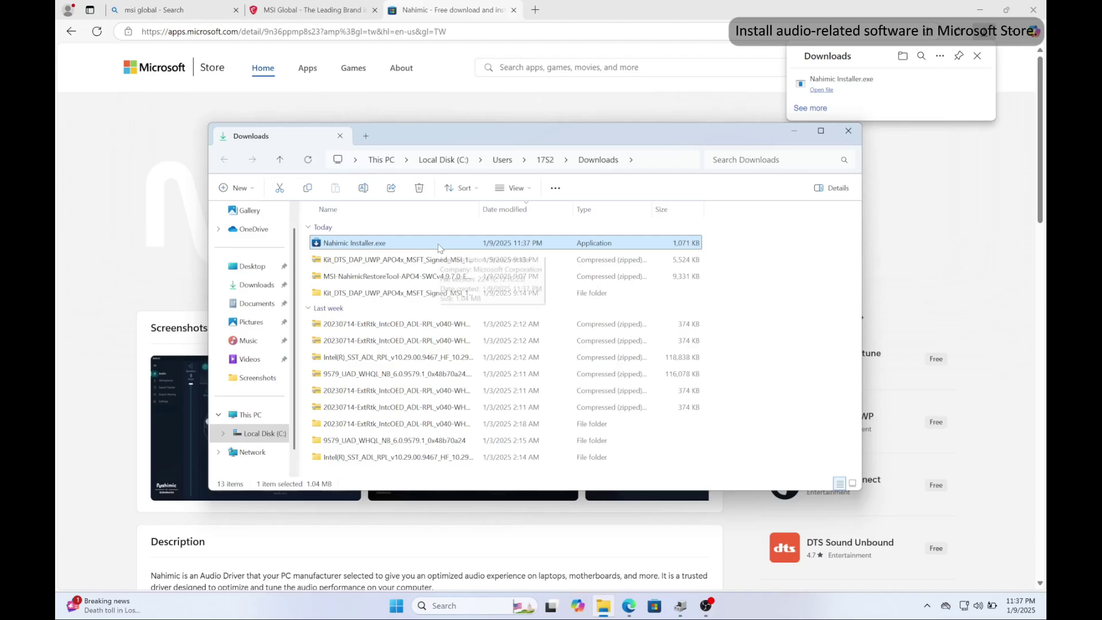
right_click(439, 245)
left_click(499, 328)
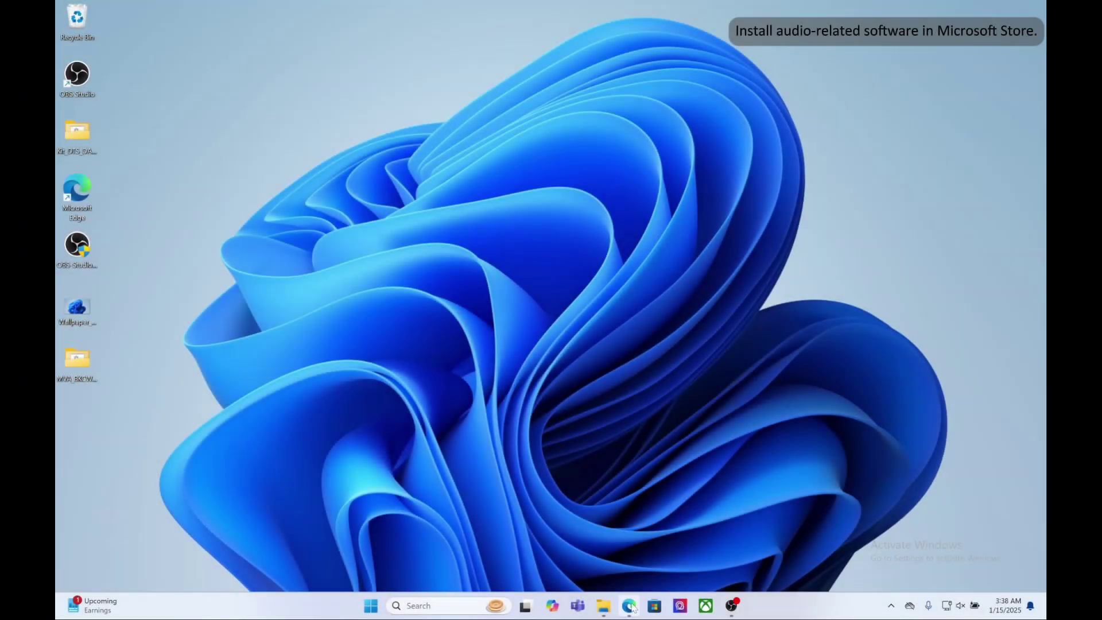
- Switch to Microsoft Edge and open the support page of the Summit E16 AI Evo A1M for the A1MTG model
left_click(629, 605)
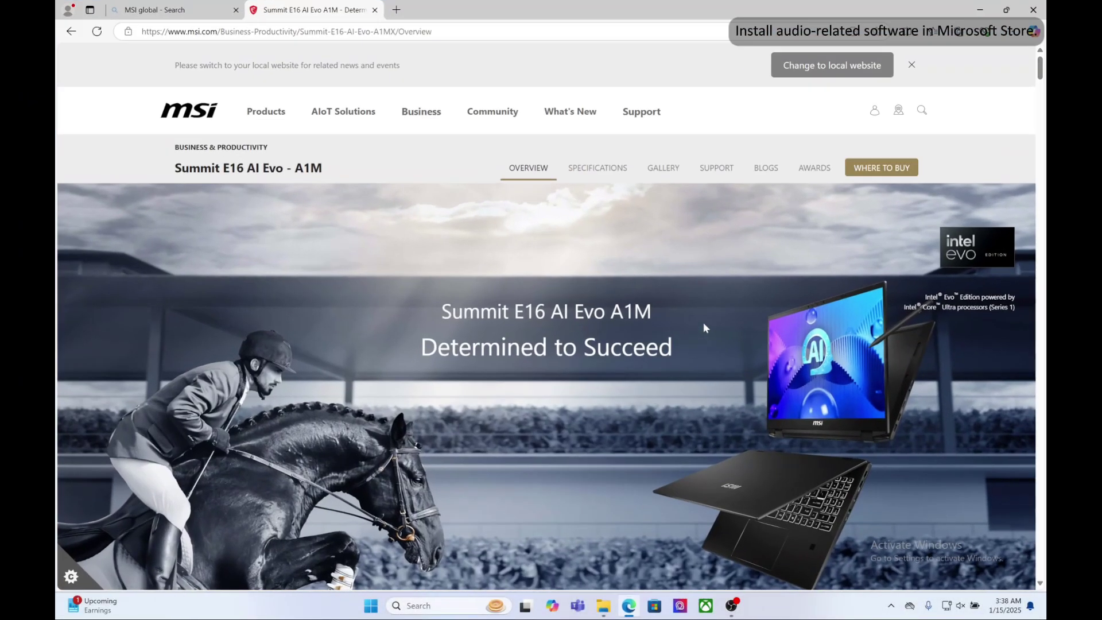
left_click(721, 174)
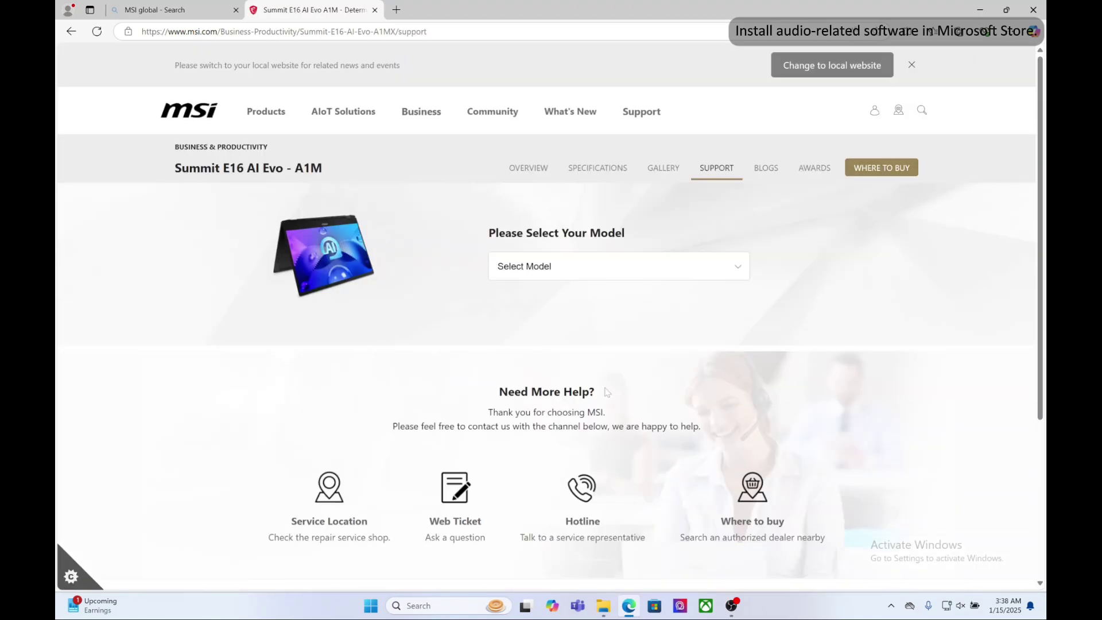
left_click(624, 270)
left_click(620, 305)
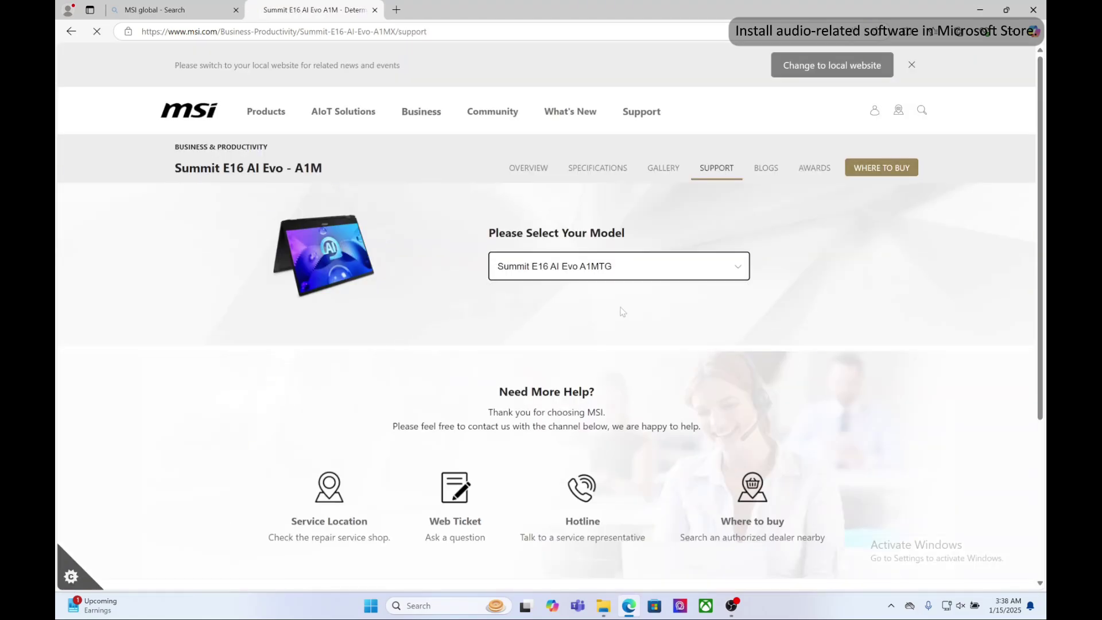
- Find DTS Audio Processing among the model's utility downloads and get the app from the Microsoft Store
scroll(621, 310, "down", 2)
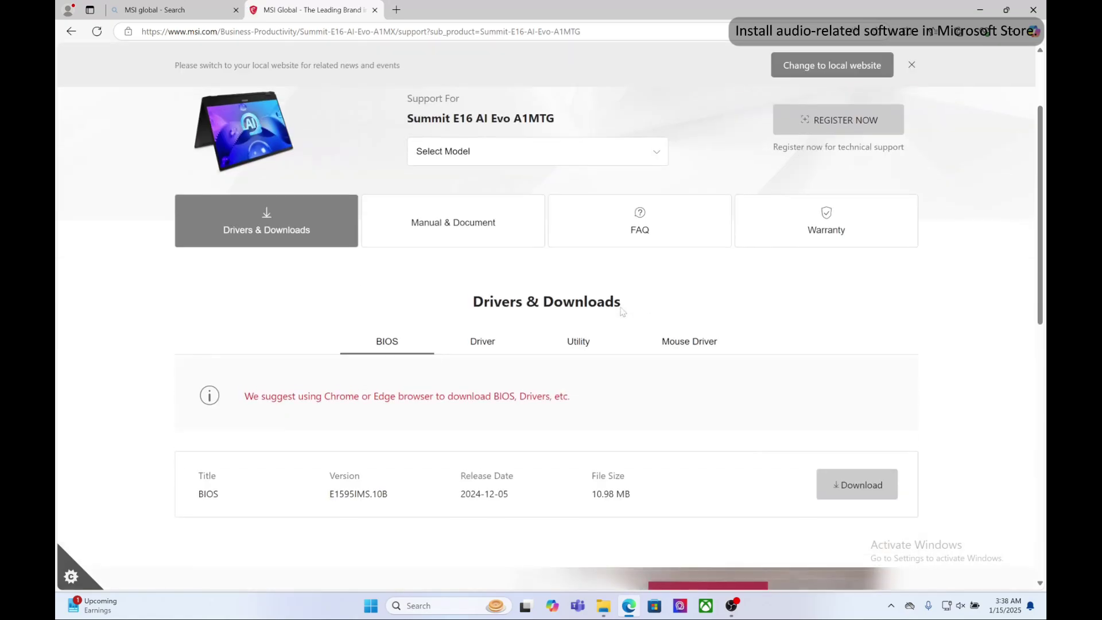
left_click(585, 343)
scroll(586, 343, "down", 5)
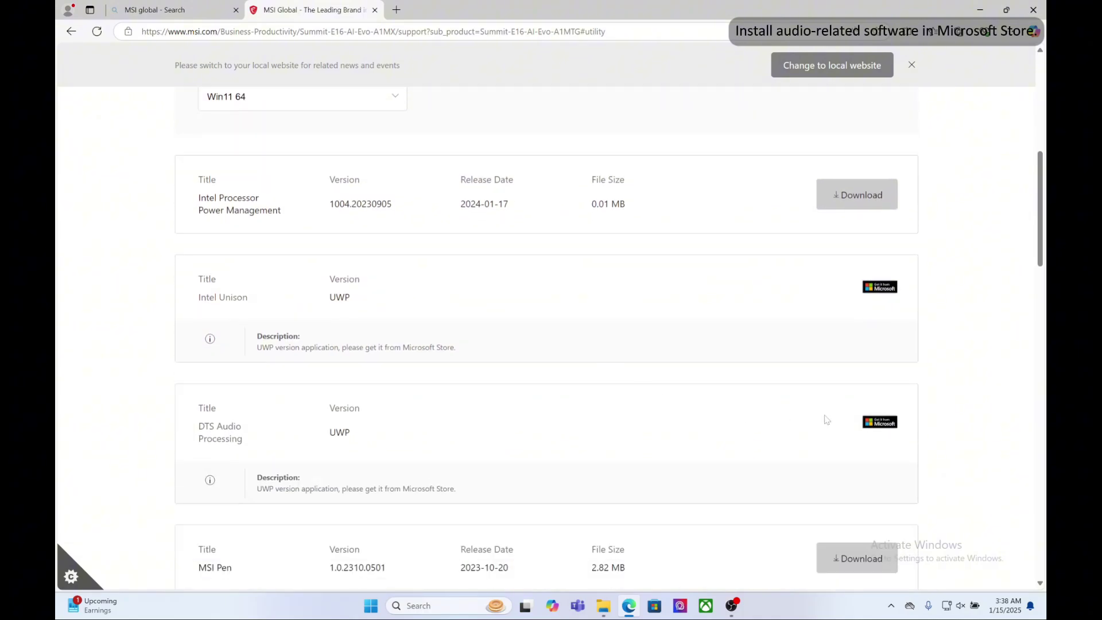
left_click(879, 422)
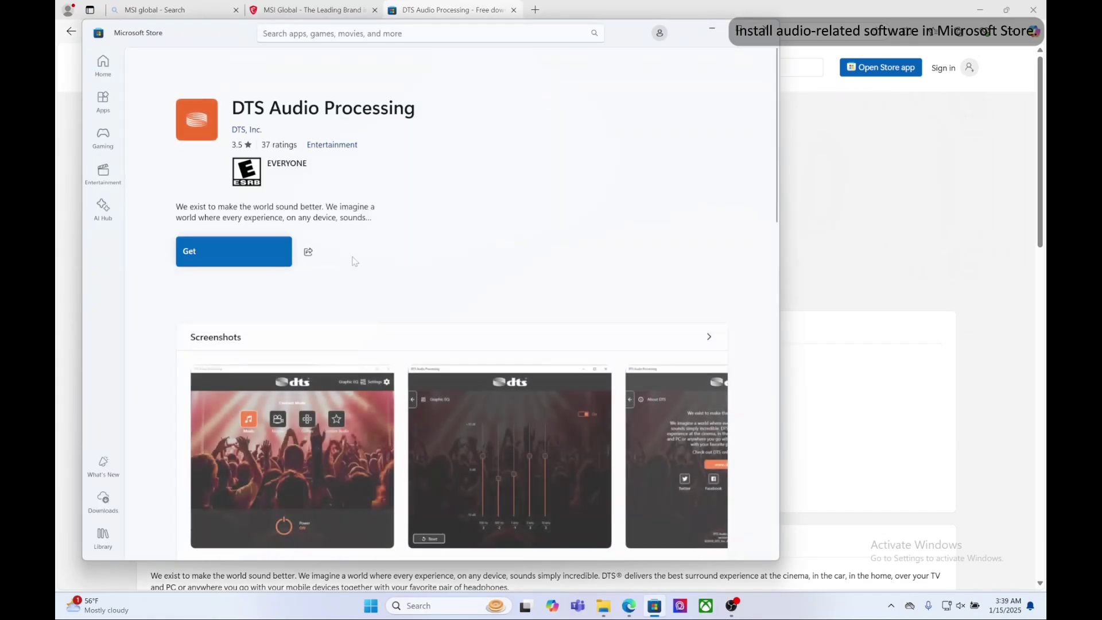
left_click(280, 252)
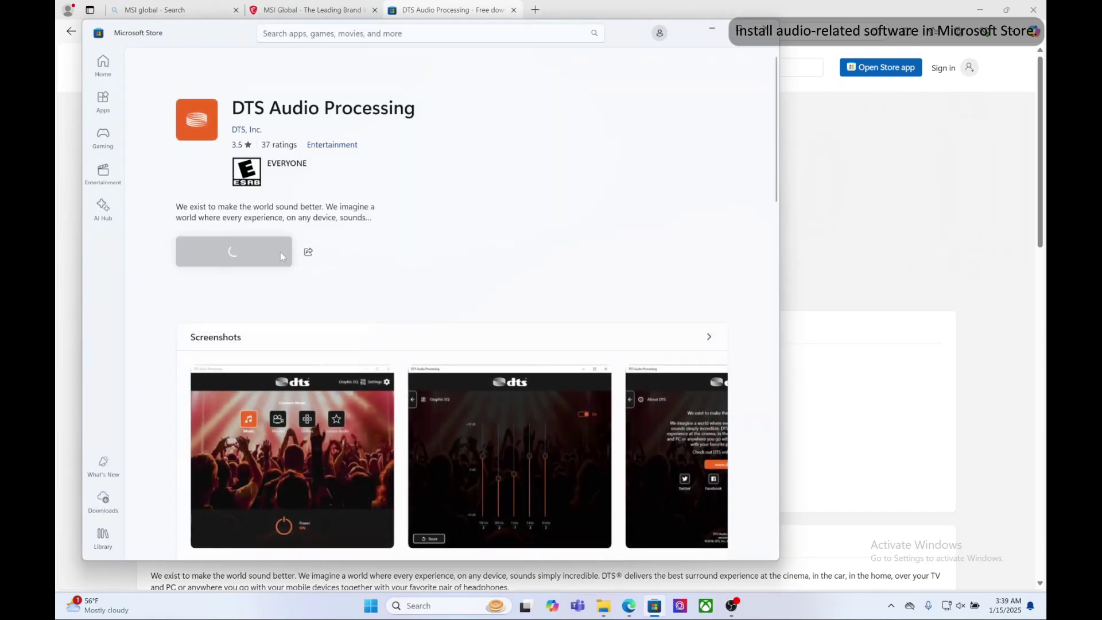